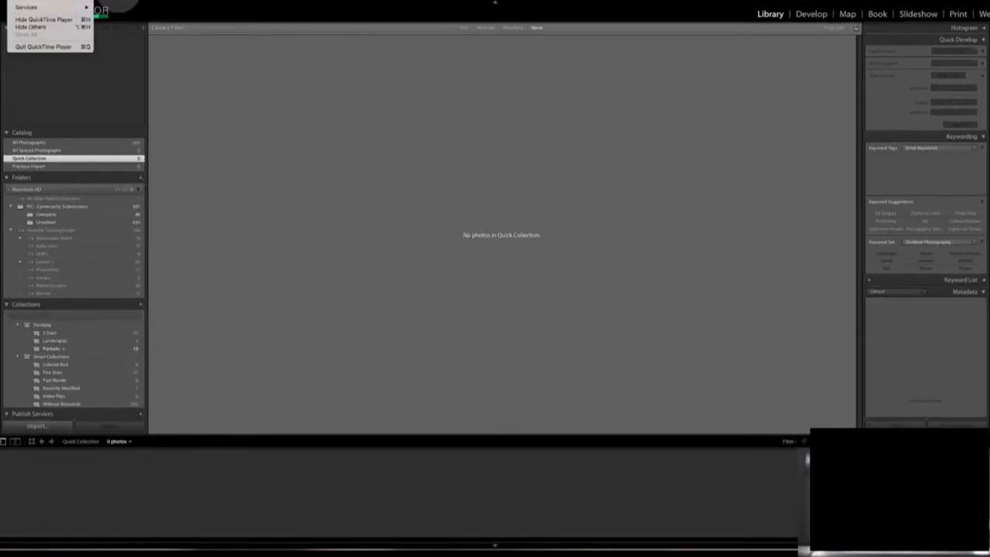
- Start a photo import and choose the folder holding the sample photos as the source
{"action": "left_click", "coordinate": [72, 1]}
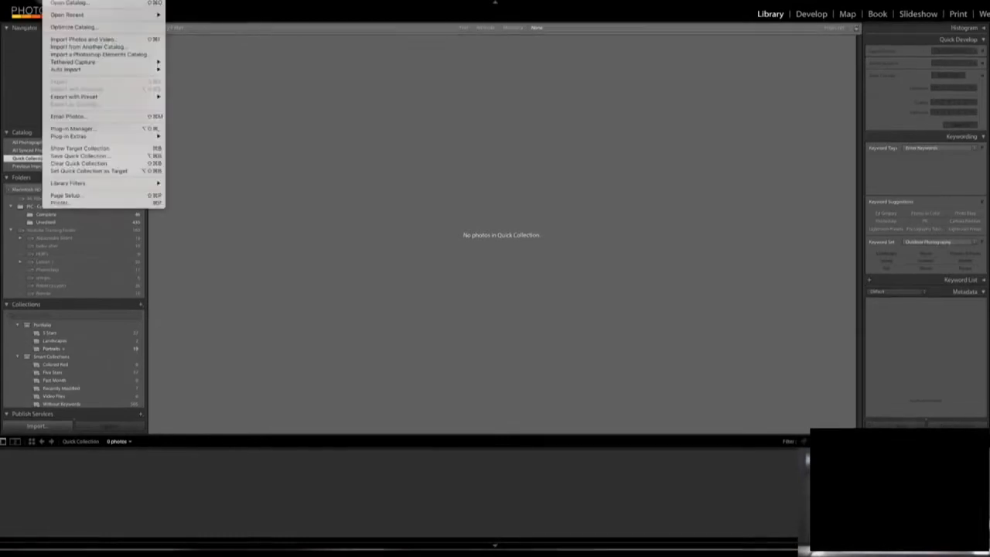
{"action": "left_click", "coordinate": [76, 40]}
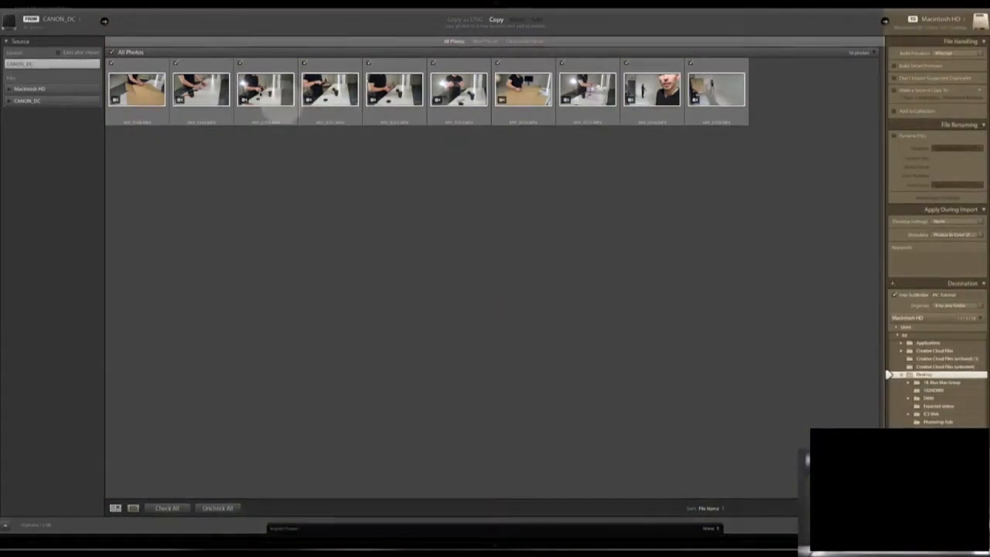
{"action": "left_click", "coordinate": [14, 101]}
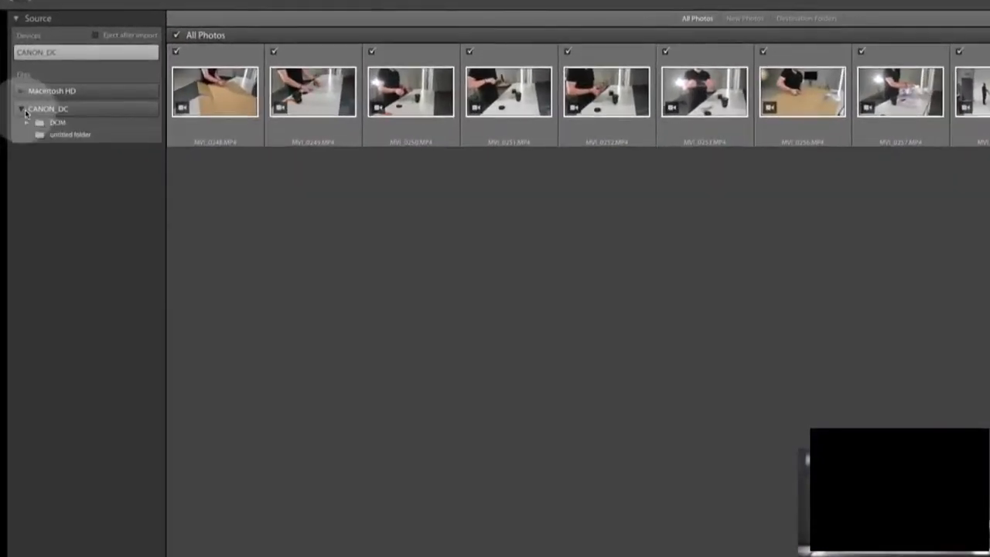
{"action": "left_click", "coordinate": [68, 135]}
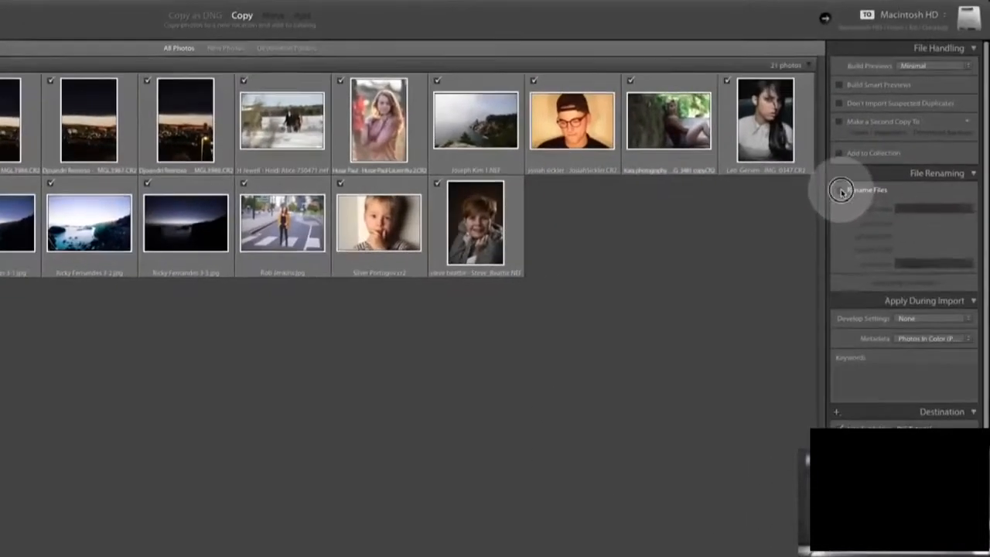
- Add the keyword PIC to the photos being imported and leave file renaming off
{"action": "left_click", "coordinate": [841, 191]}
{"action": "left_click", "coordinate": [840, 190]}
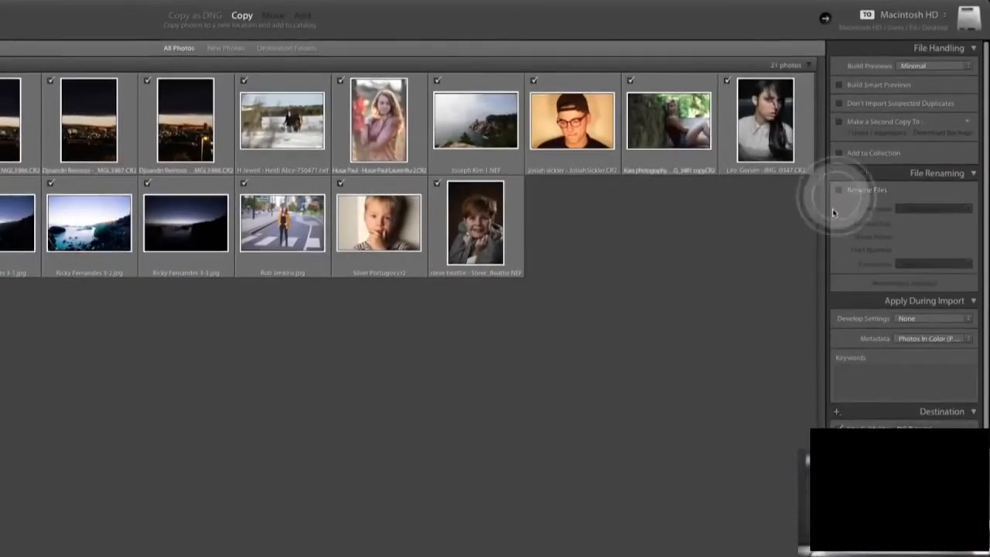
{"action": "left_click", "coordinate": [870, 373]}
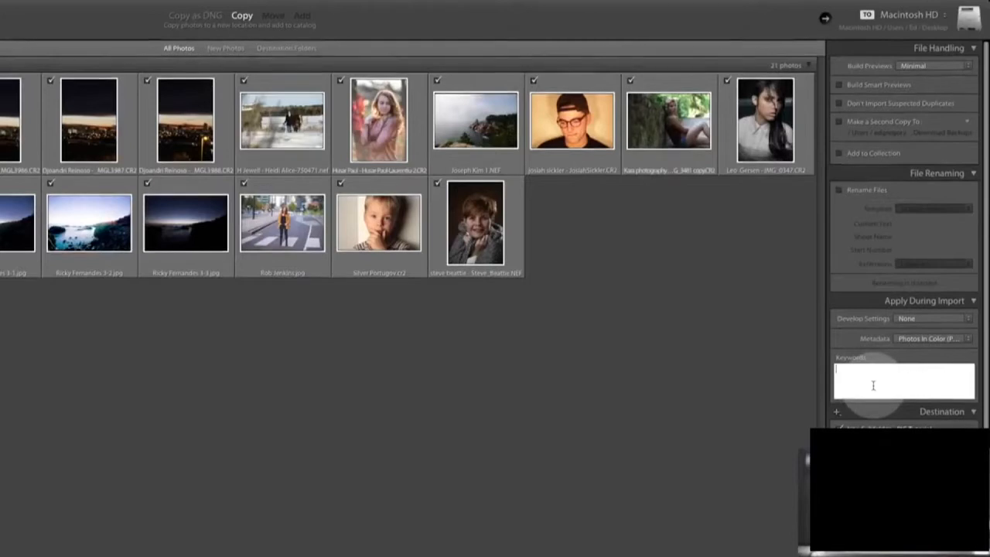
{"action": "type", "text": "PIC"}
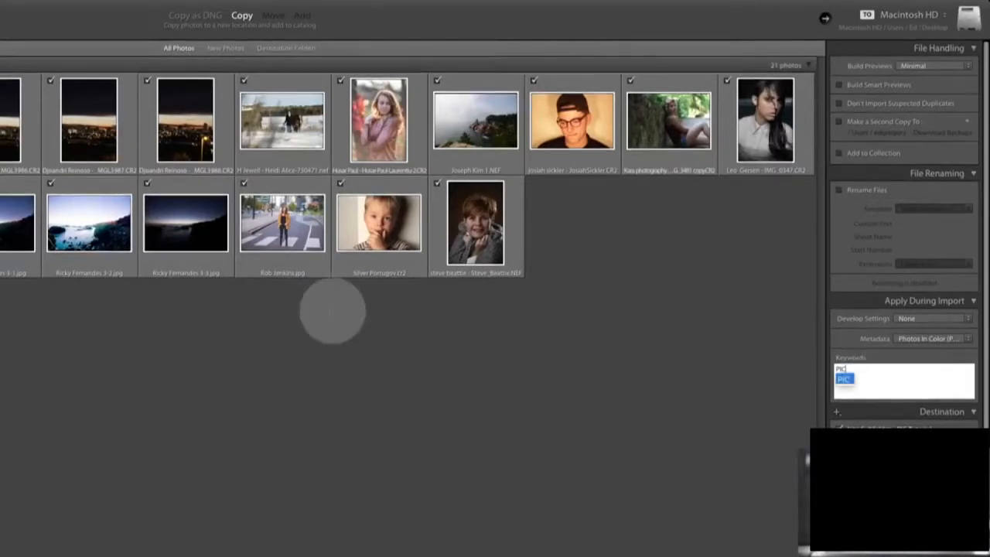
{"action": "key", "text": "Return"}
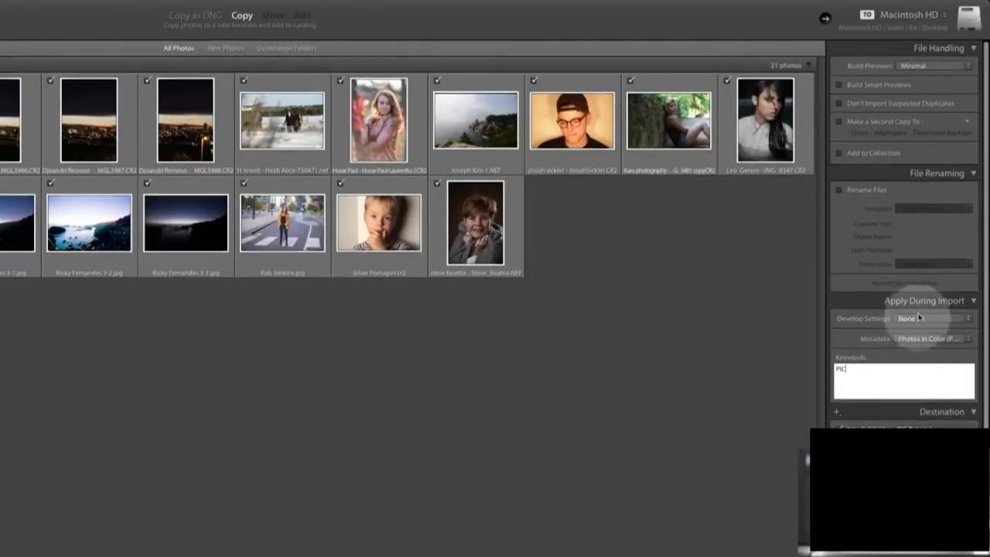
- Keep Develop Settings at None and import the photos as copies into the PIC Tutorial subfolder on the Desktop
{"action": "left_click", "coordinate": [954, 320]}
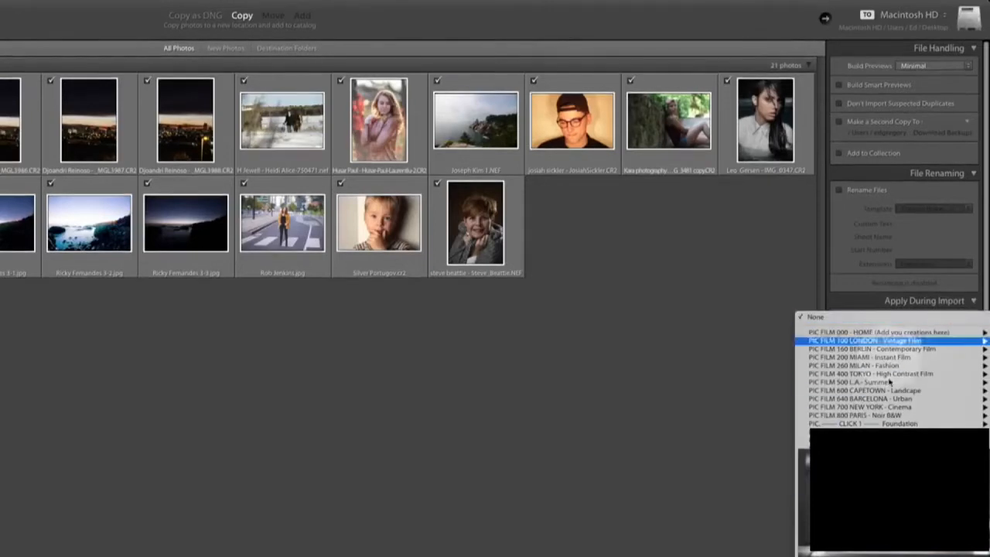
{"action": "left_click", "coordinate": [875, 295]}
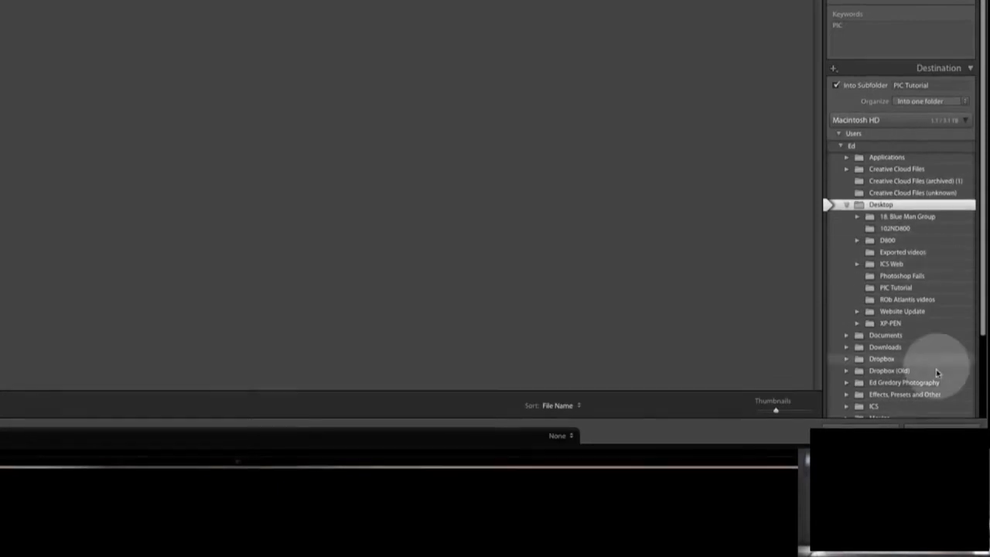
{"action": "left_click", "coordinate": [942, 431]}
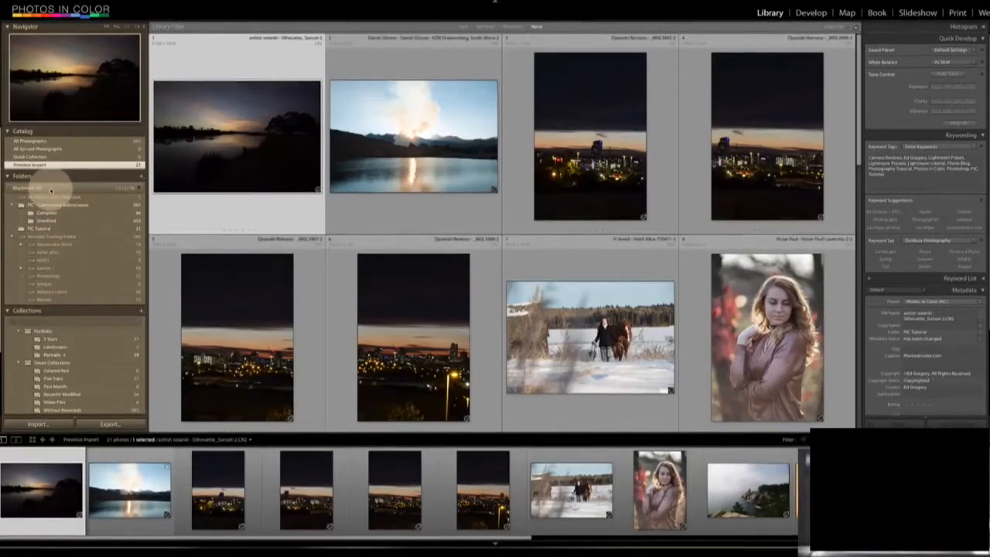
- Open the imported PIC Tutorial folder, browse two other photo folders including Unedited, and return to PIC Tutorial
{"action": "left_click", "coordinate": [45, 229]}
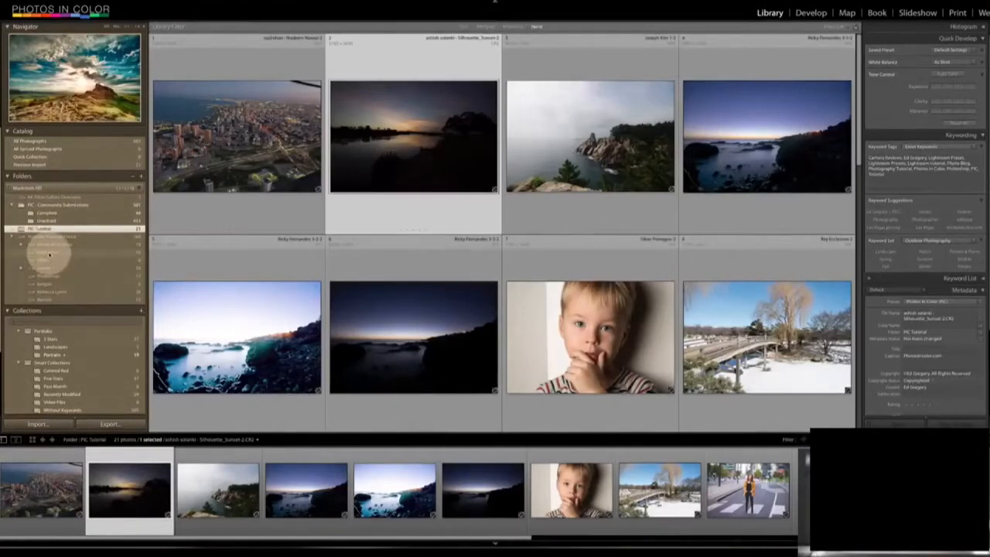
{"action": "left_click", "coordinate": [48, 253]}
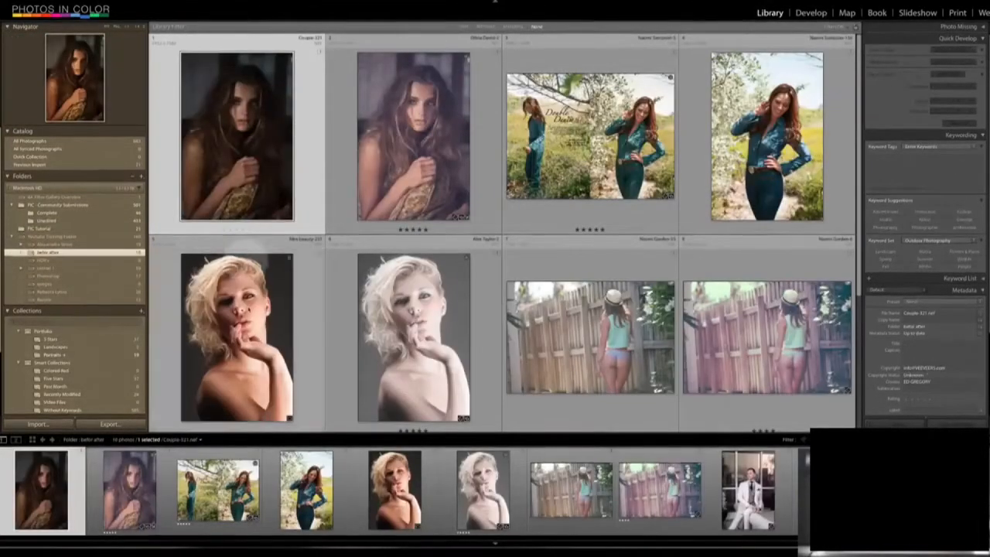
{"action": "left_click", "coordinate": [53, 220]}
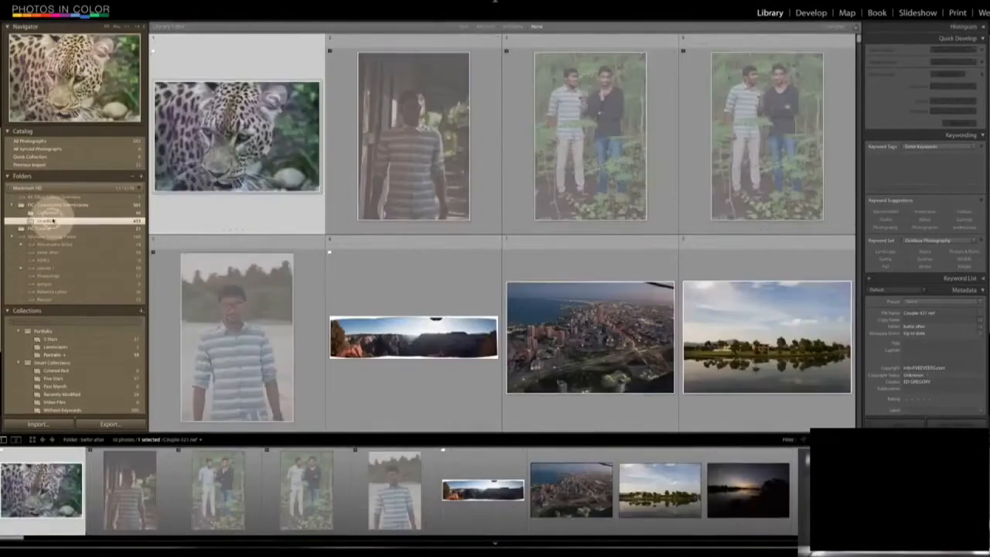
{"action": "left_click", "coordinate": [54, 230]}
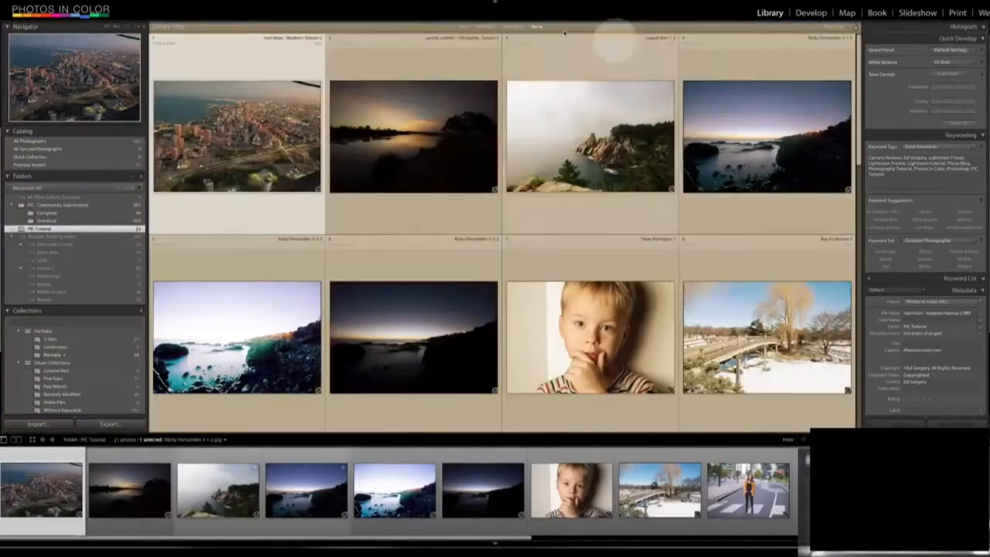
- View the aerial city photo and the silhouette sunset photo enlarged in Loupe view
{"action": "double_click", "coordinate": [230, 137]}
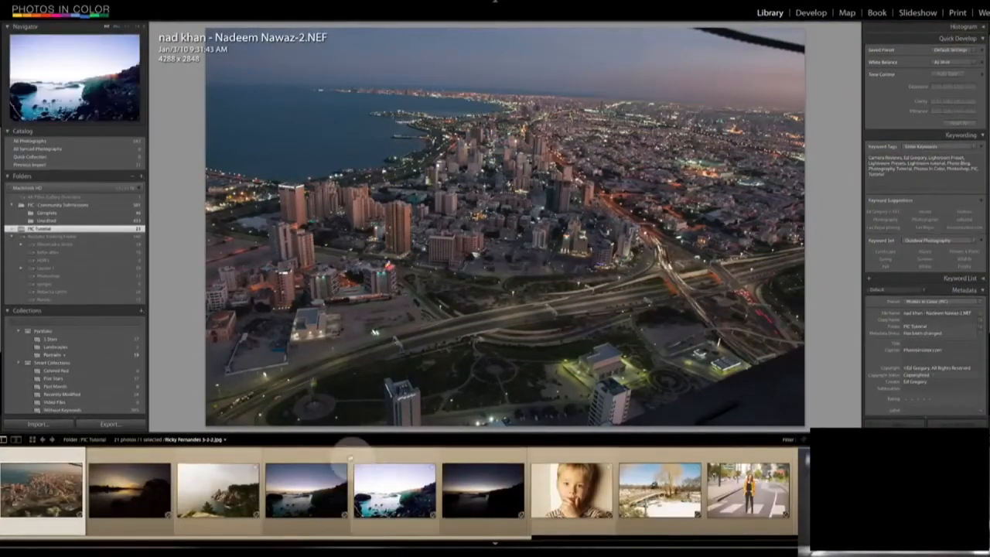
{"action": "left_click", "coordinate": [132, 487]}
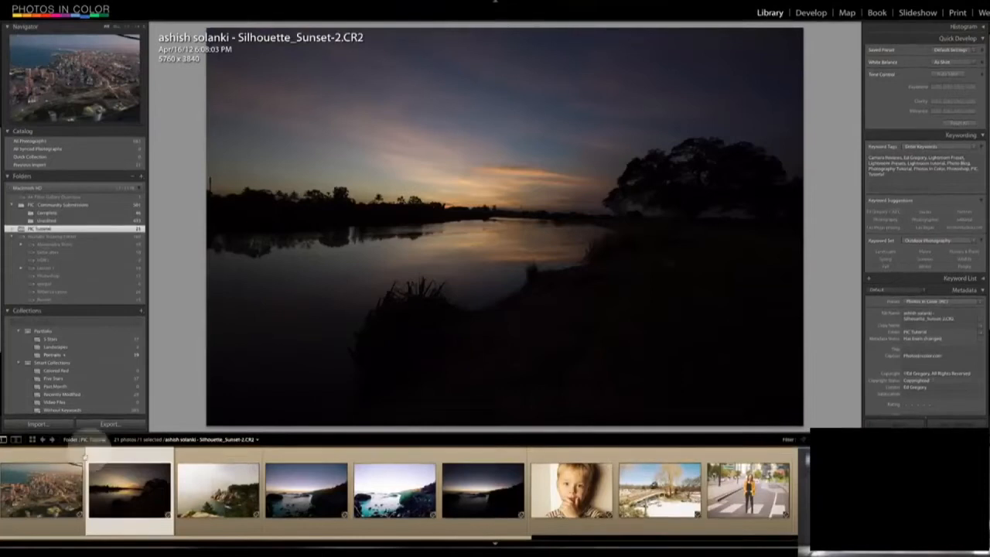
{"action": "left_click", "coordinate": [48, 478]}
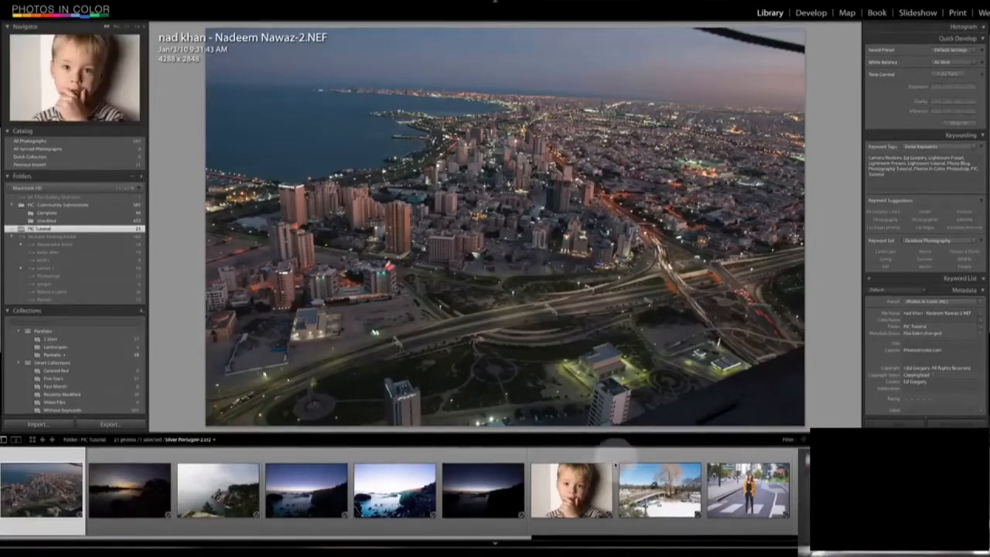
- Add the boy's portrait to the Portraits collection and open that collection
{"action": "left_click", "coordinate": [571, 489]}
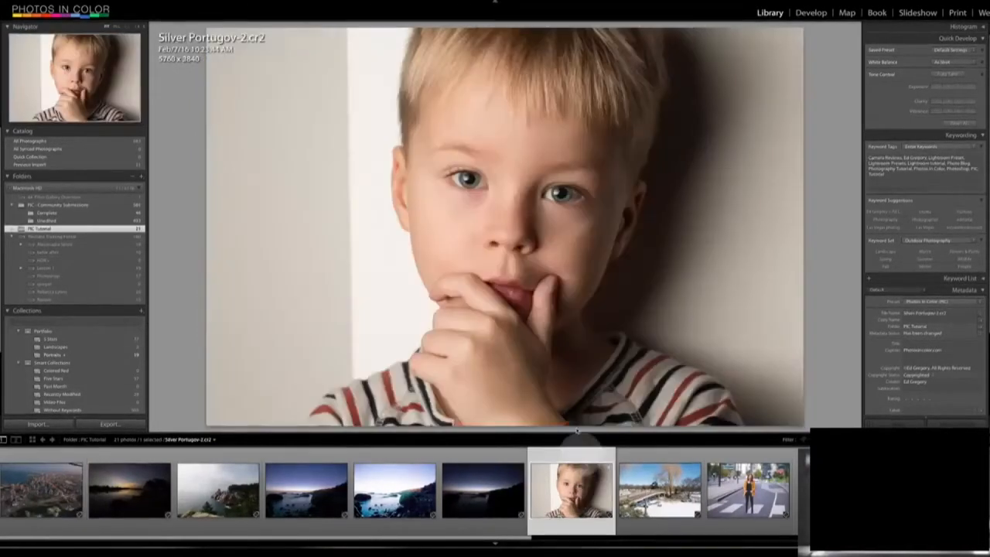
{"action": "left_click_drag", "start_coordinate": [580, 489], "coordinate": [65, 355]}
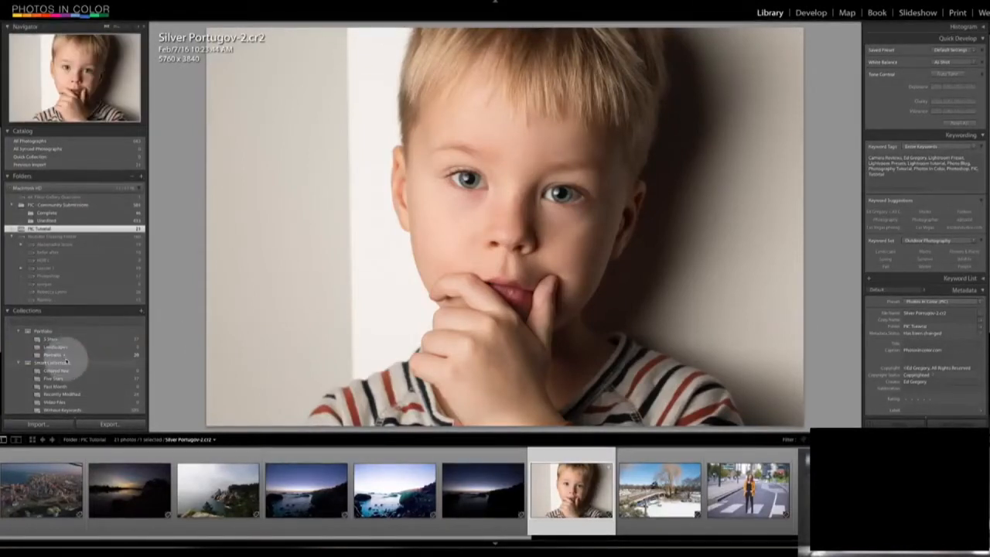
{"action": "left_click", "coordinate": [62, 354]}
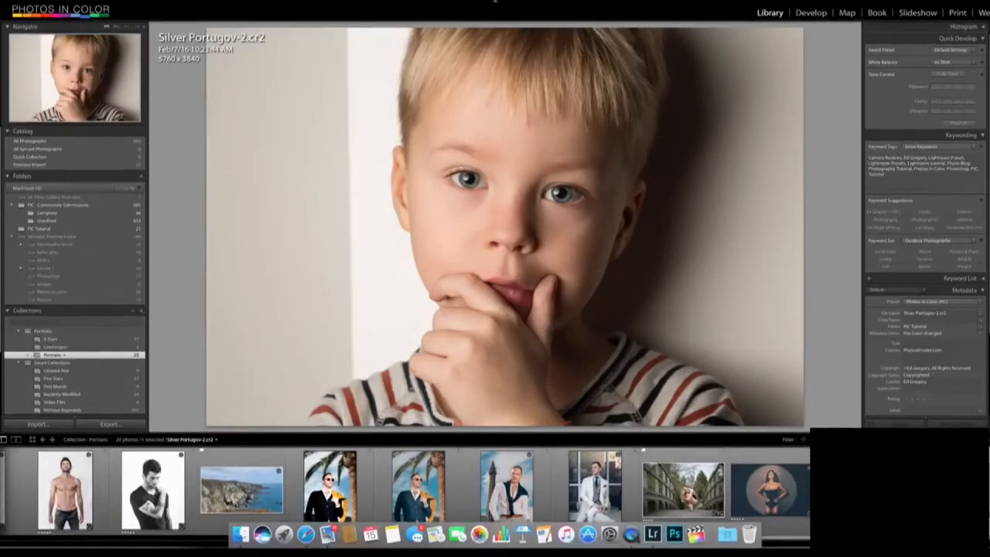
- Remove the boy's portrait from the Portraits collection and display it again from the PIC Tutorial folder
{"action": "key", "text": "Delete"}
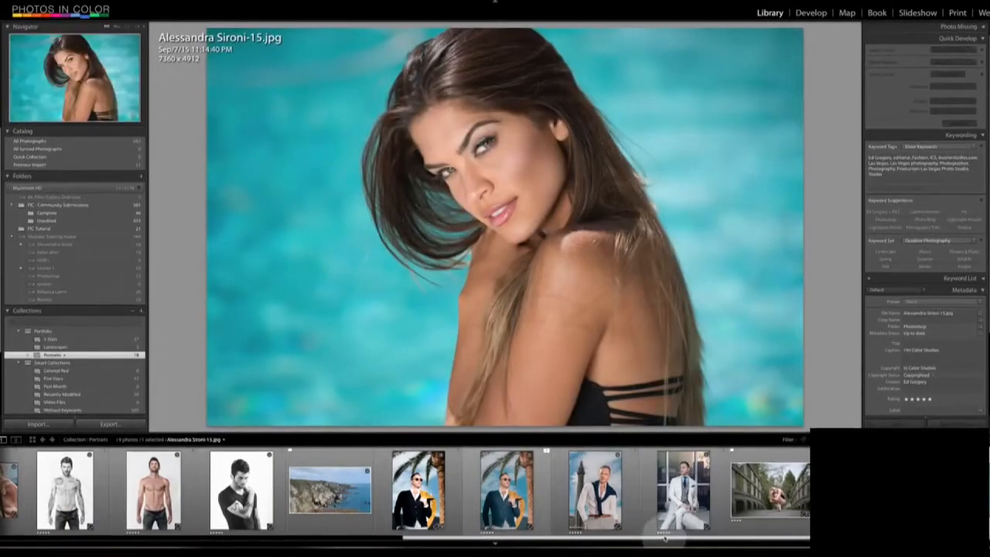
{"action": "left_click", "coordinate": [228, 539]}
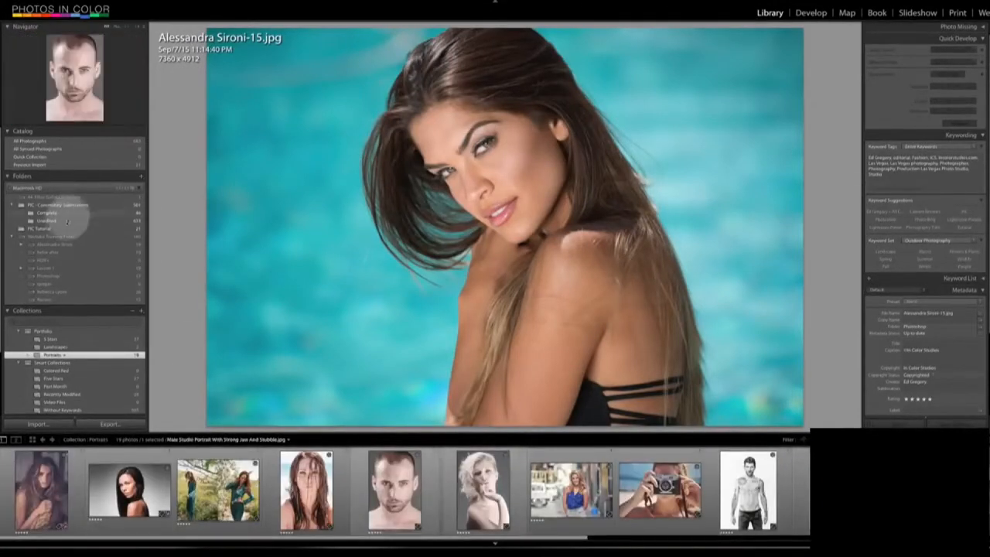
{"action": "left_click", "coordinate": [65, 229]}
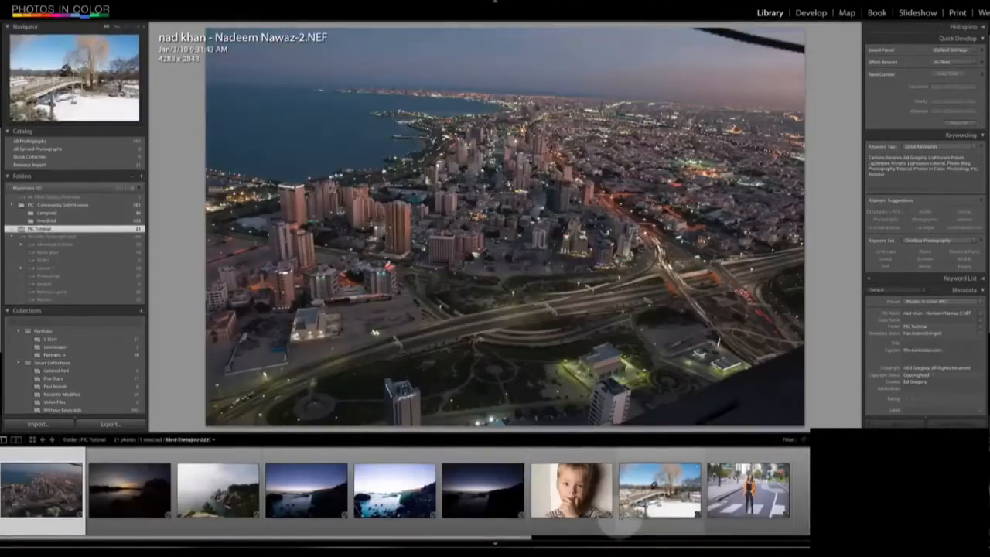
{"action": "left_click", "coordinate": [607, 518]}
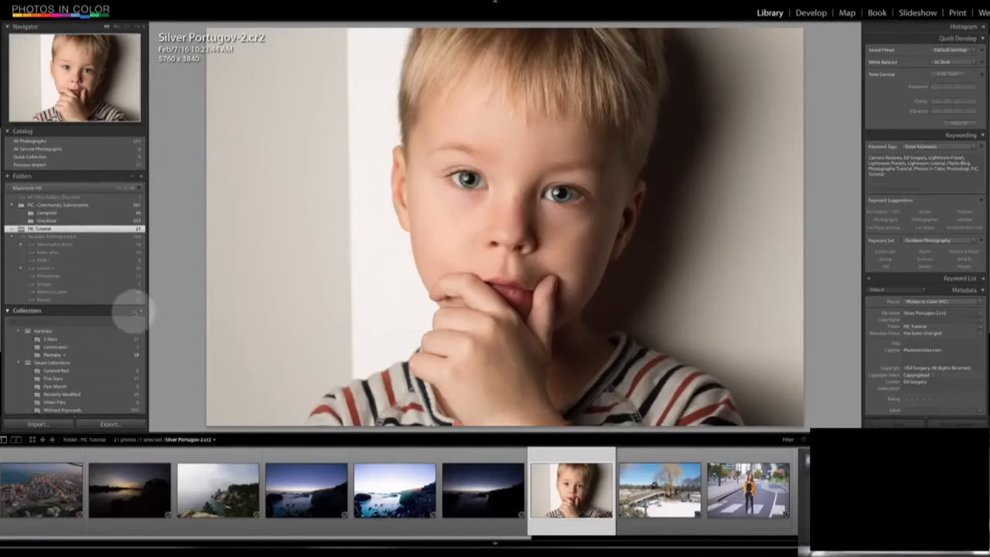
{"action": "left_click", "coordinate": [141, 311]}
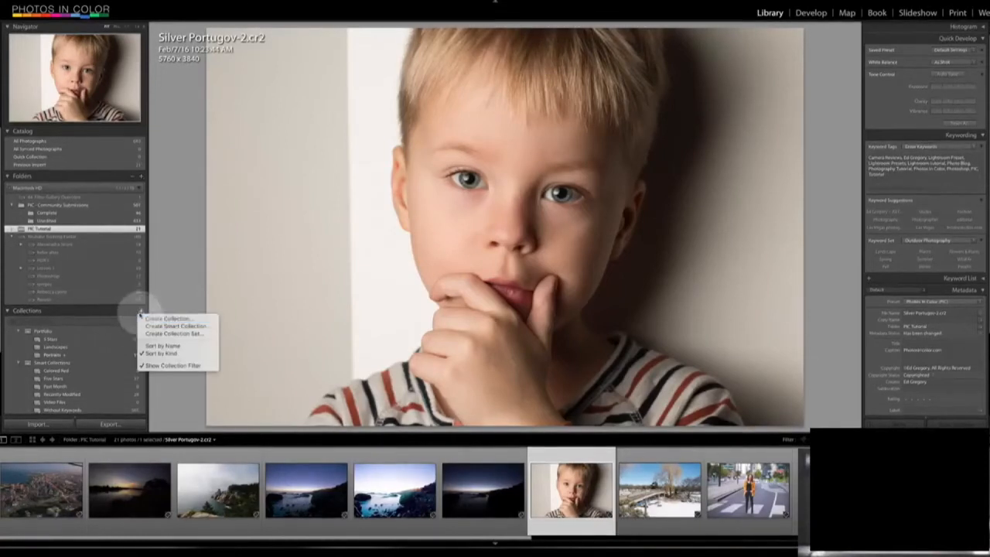
{"action": "left_click", "coordinate": [188, 280]}
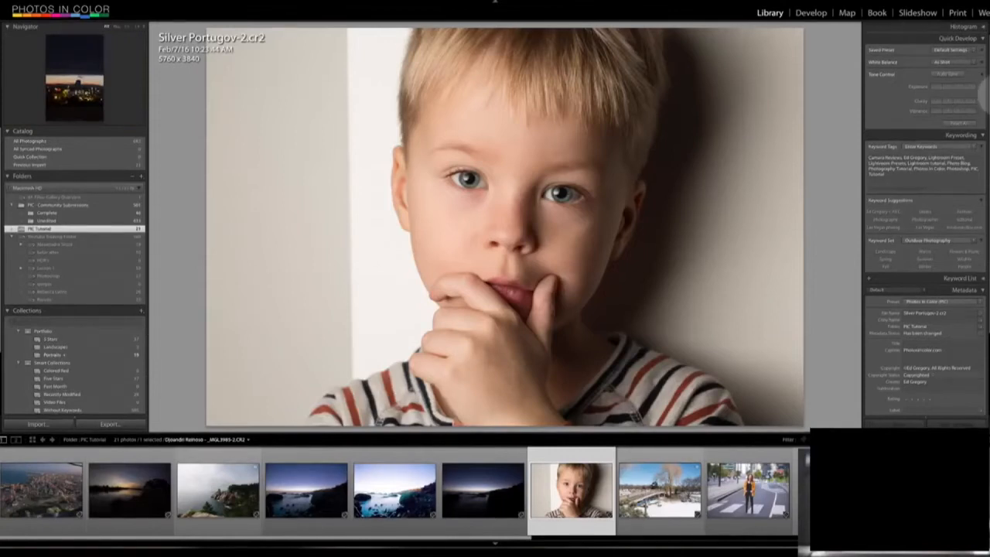
- Review the boy portrait's keyword tags and metadata, including the copyright fields in Edit Metadata Presets
{"action": "scroll", "coordinate": [977, 98], "scroll_direction": "down", "scroll_amount": 3}
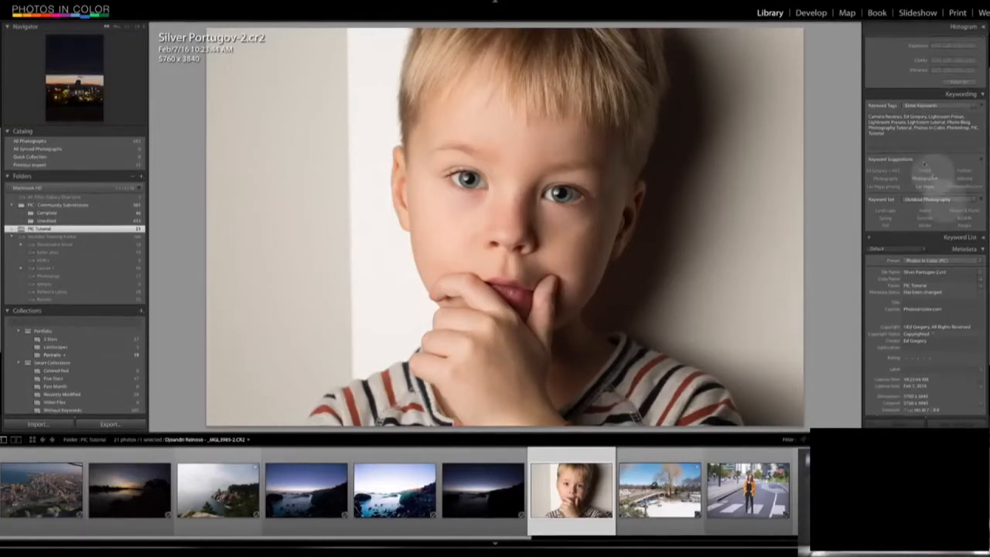
{"action": "left_click", "coordinate": [911, 133]}
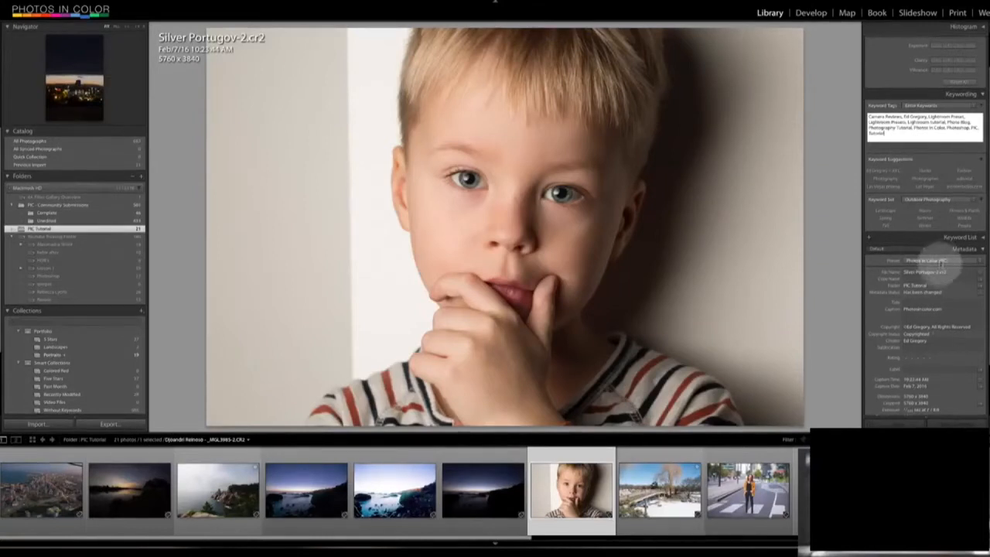
{"action": "left_click", "coordinate": [981, 260]}
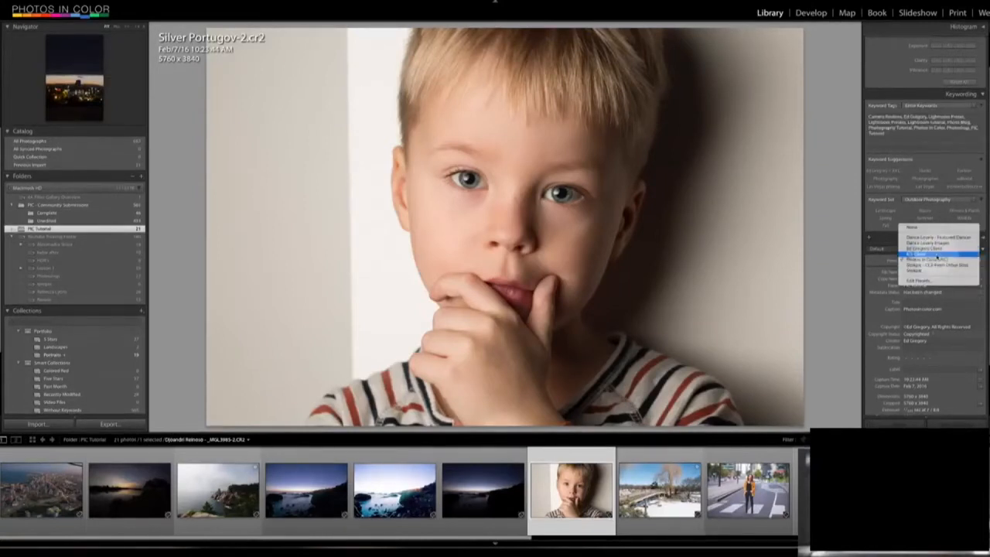
{"action": "left_click", "coordinate": [929, 281]}
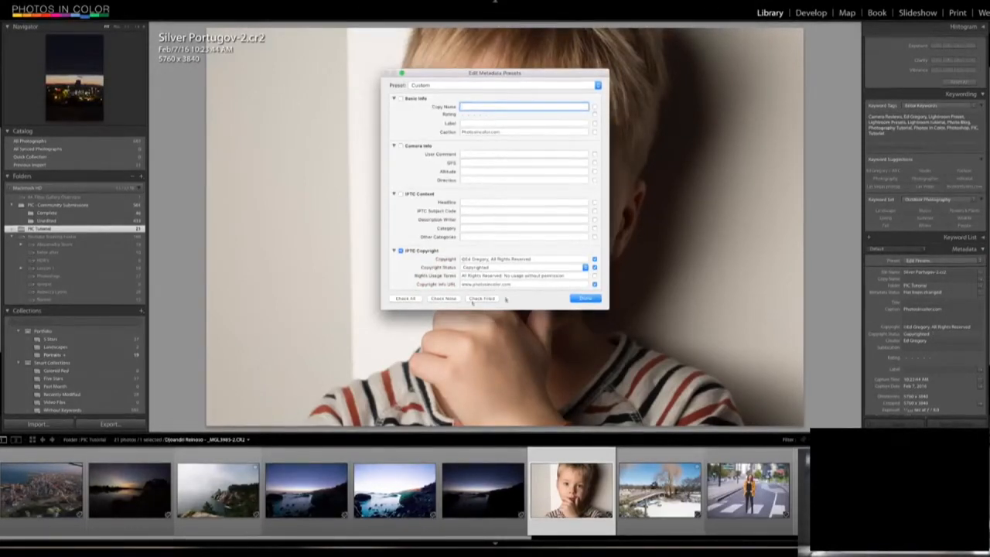
{"action": "left_click", "coordinate": [582, 299]}
{"action": "scroll", "coordinate": [981, 263], "scroll_direction": "down", "scroll_amount": 3}
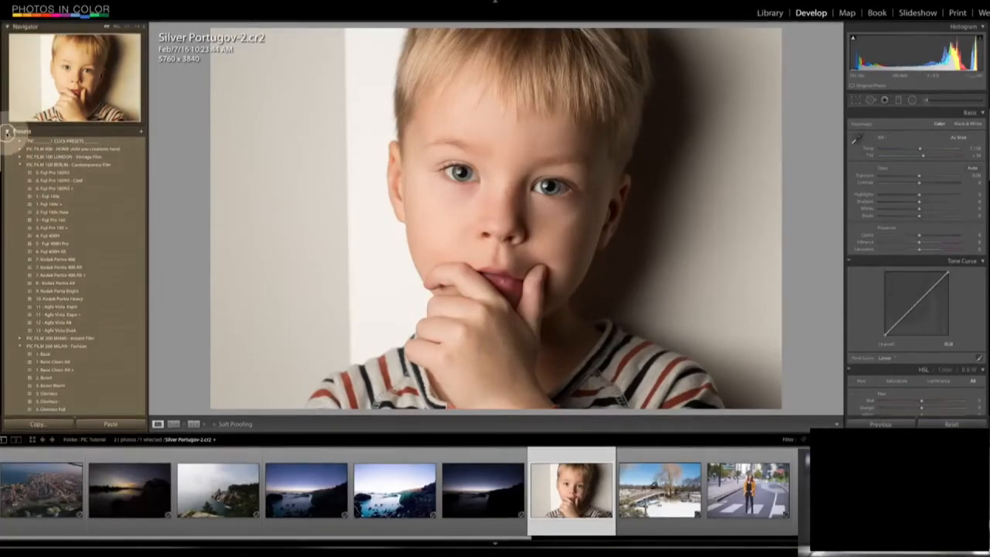
- Switch to the Develop module, collapse the presets list and open the aerial city photo
{"action": "left_click", "coordinate": [8, 131]}
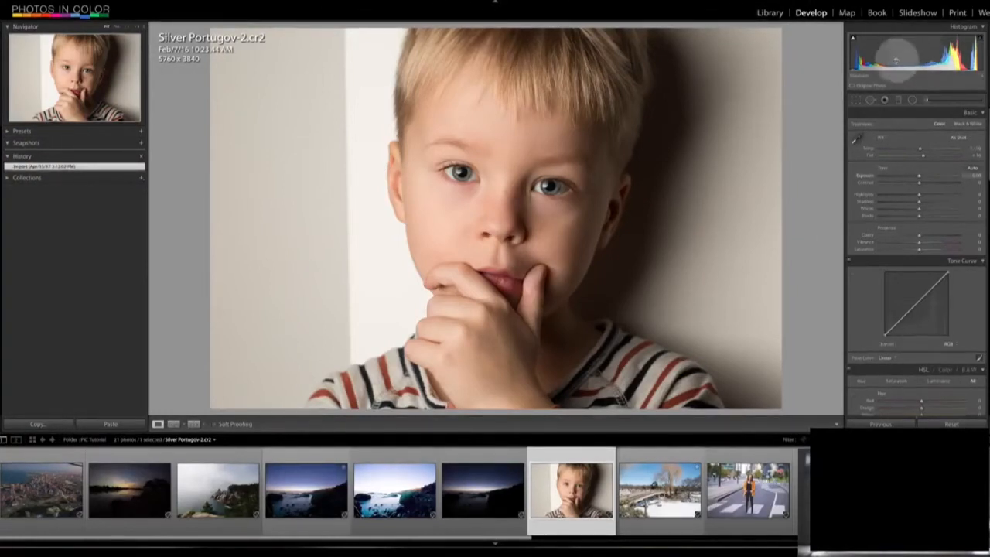
{"action": "left_click", "coordinate": [63, 500]}
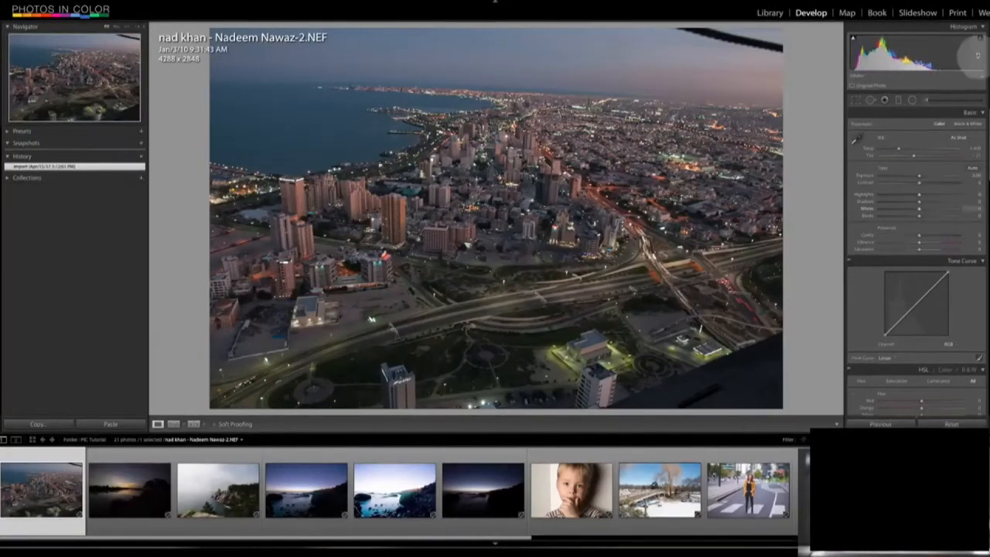
- Raise the aerial city photo's exposure and lower its shadows directly on the histogram
{"action": "left_click_drag", "start_coordinate": [914, 54], "coordinate": [938, 54]}
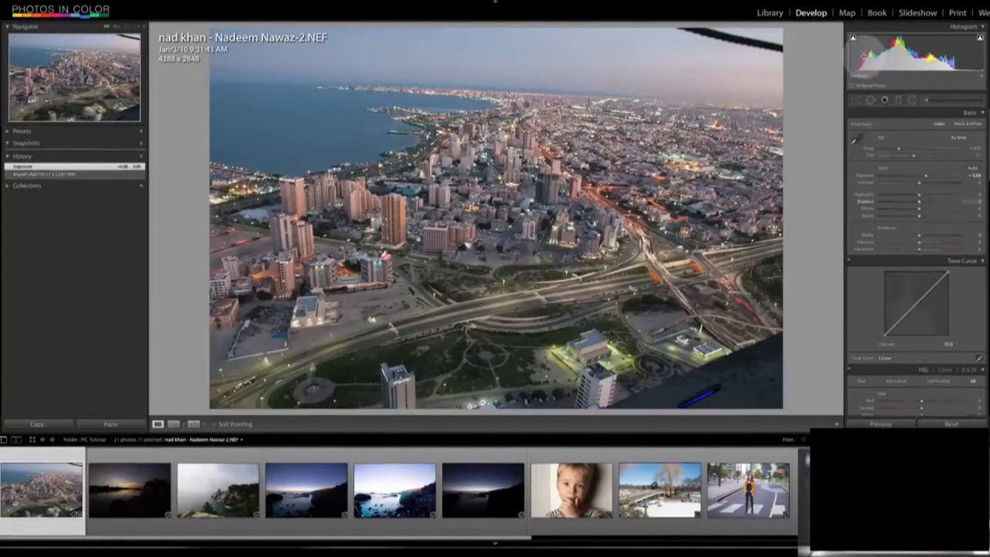
{"action": "left_click_drag", "start_coordinate": [865, 49], "coordinate": [822, 55]}
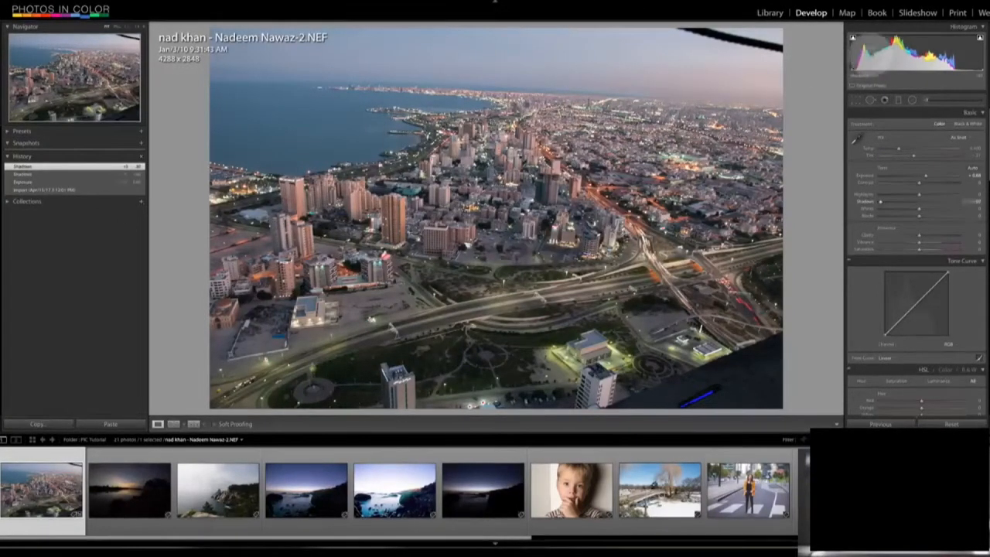
- Test extreme exposure, highlight and white changes on the aerial city photo with the clipping warnings, and reset all its adjustments
{"action": "left_click_drag", "start_coordinate": [919, 51], "coordinate": [809, 56]}
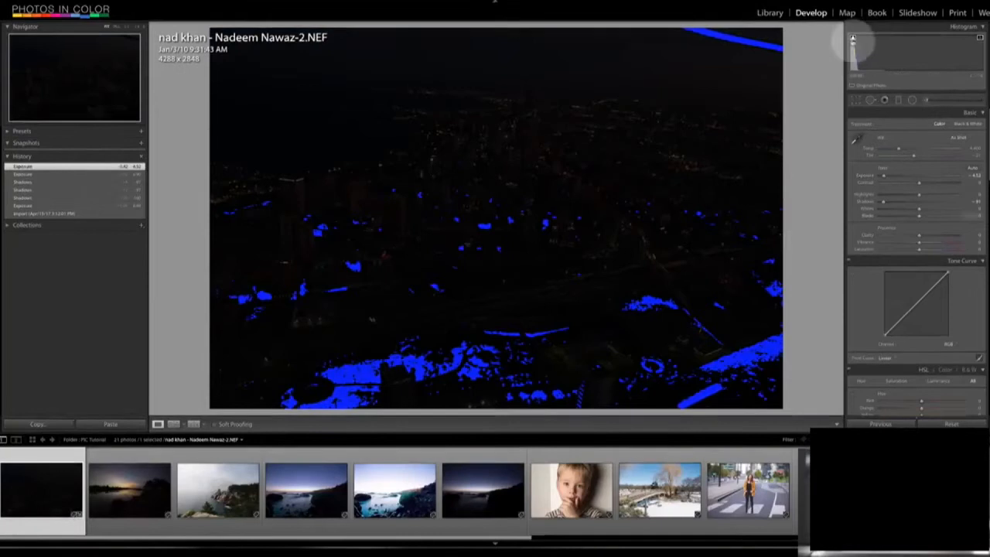
{"action": "left_click", "coordinate": [854, 38]}
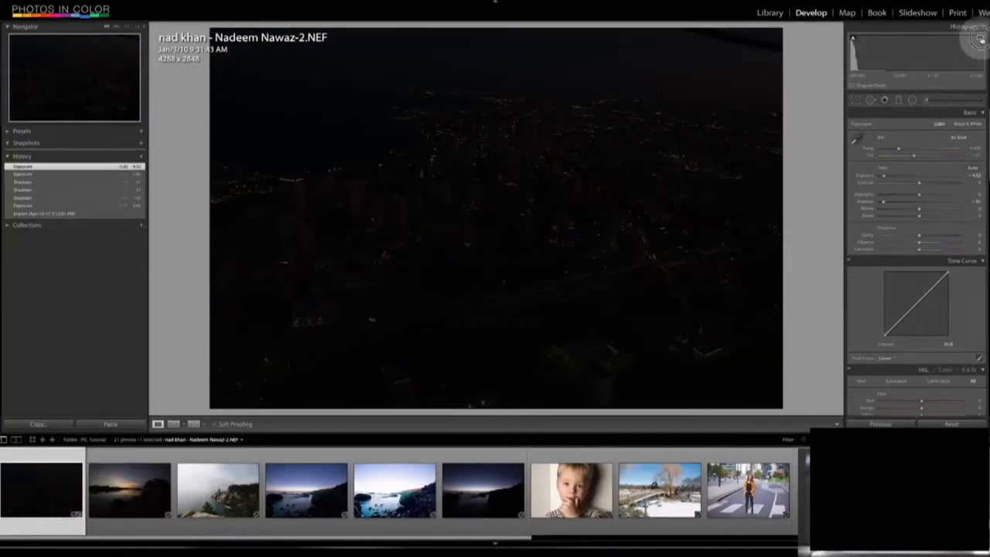
{"action": "left_click_drag", "start_coordinate": [880, 62], "coordinate": [857, 65]}
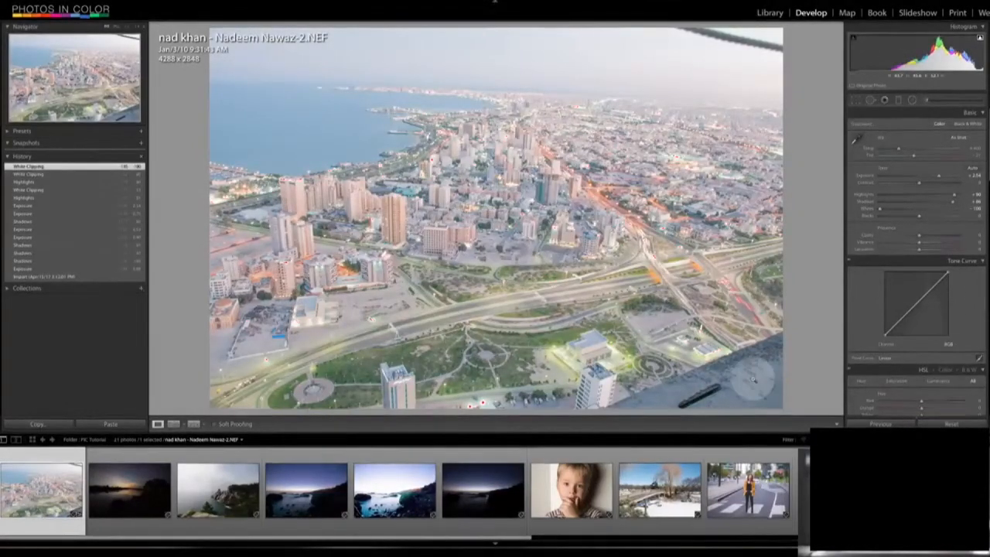
{"action": "left_click", "coordinate": [952, 424]}
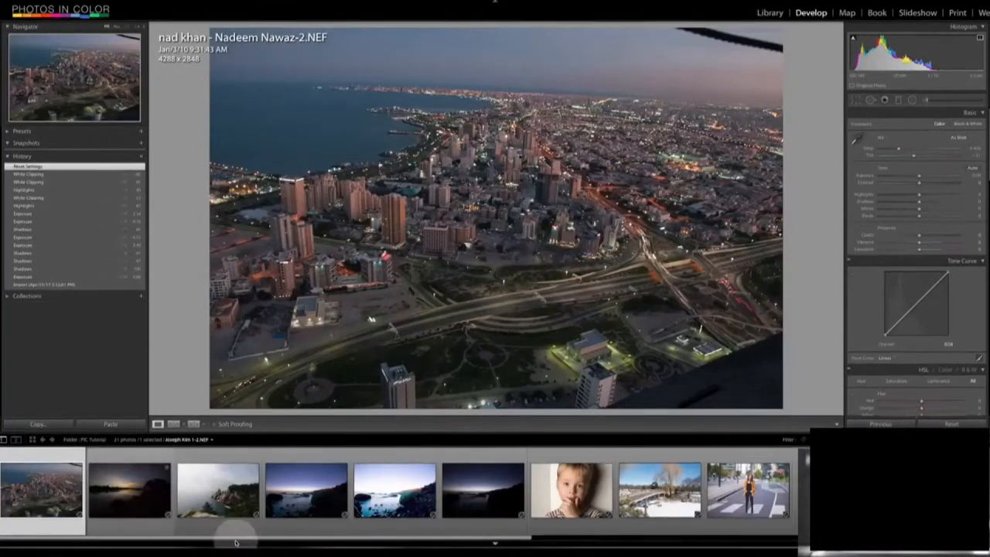
- Open the portrait of the man in the backward cap and neutralise its white balance by sampling the wall behind him
{"action": "left_click_drag", "start_coordinate": [438, 537], "coordinate": [804, 538]}
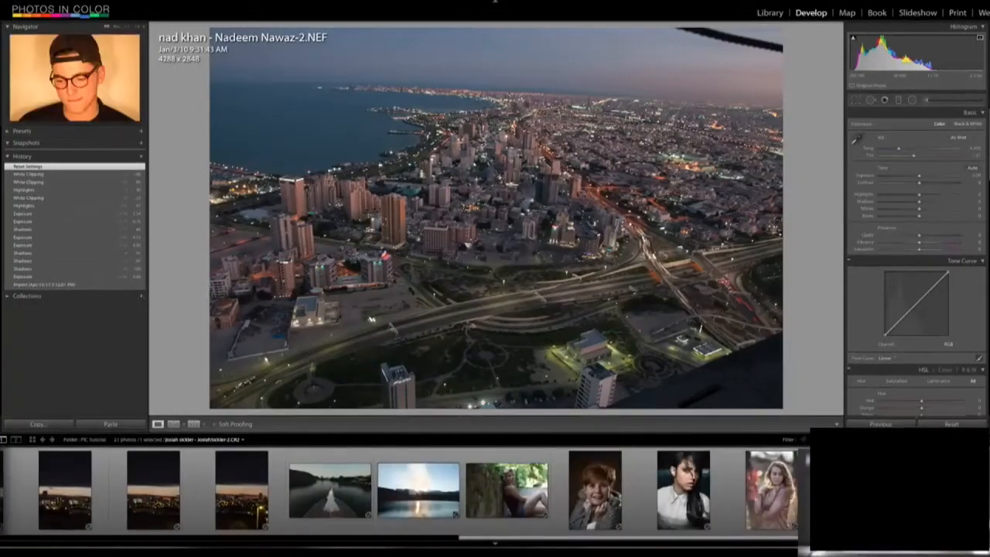
{"action": "left_click", "coordinate": [861, 490]}
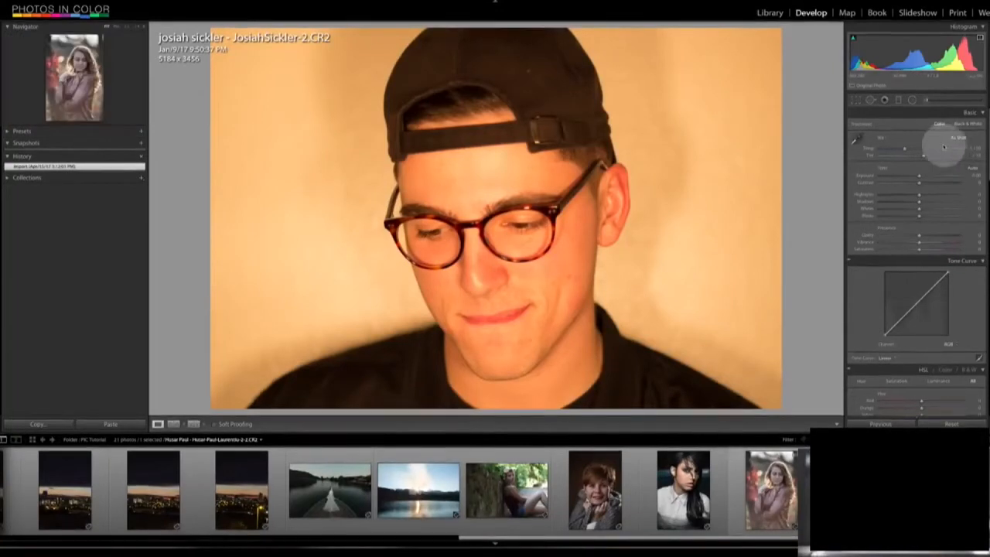
{"action": "left_click", "coordinate": [857, 139]}
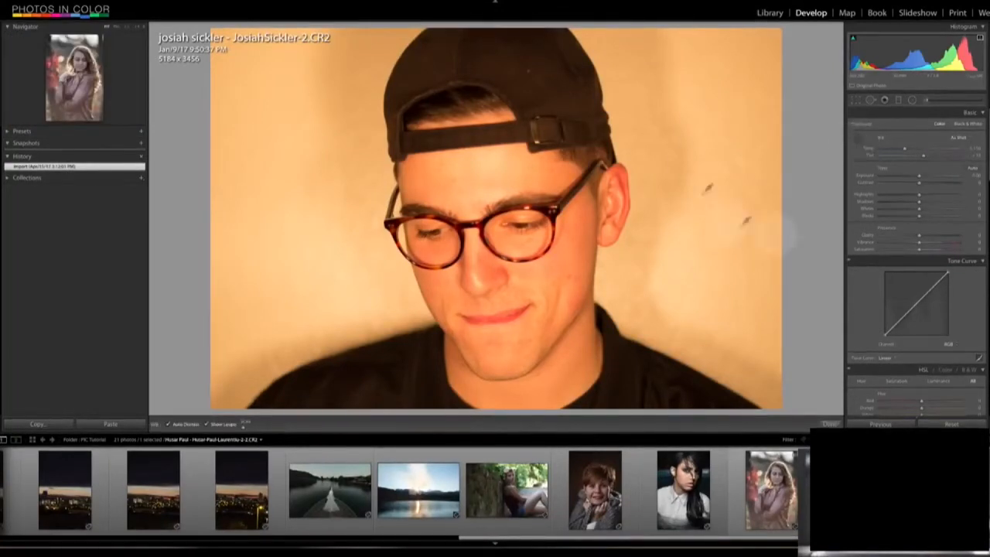
{"action": "left_click", "coordinate": [712, 96]}
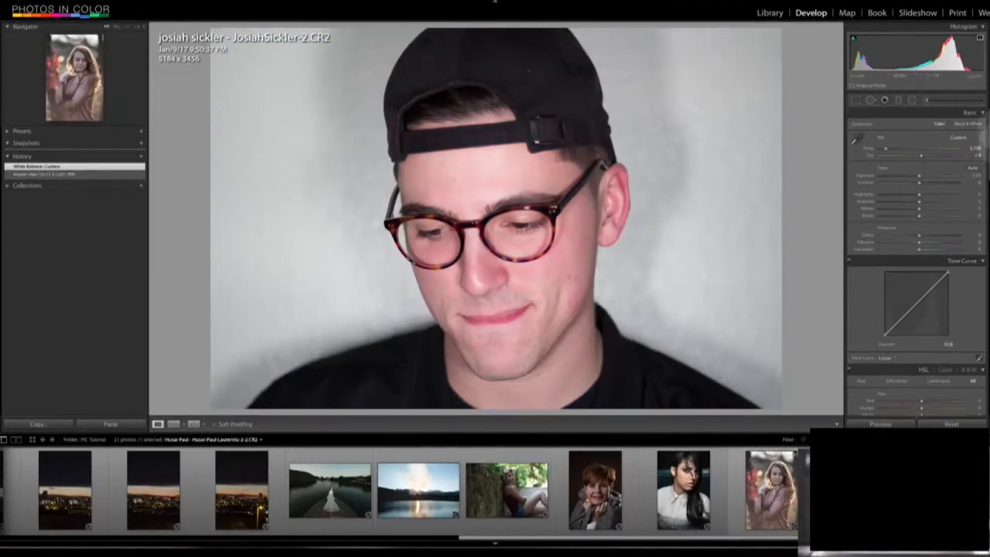
- Apply the Tungsten white balance preset to the man's portrait, and replace it with a custom balance sampled from the wall
{"action": "left_click", "coordinate": [957, 137]}
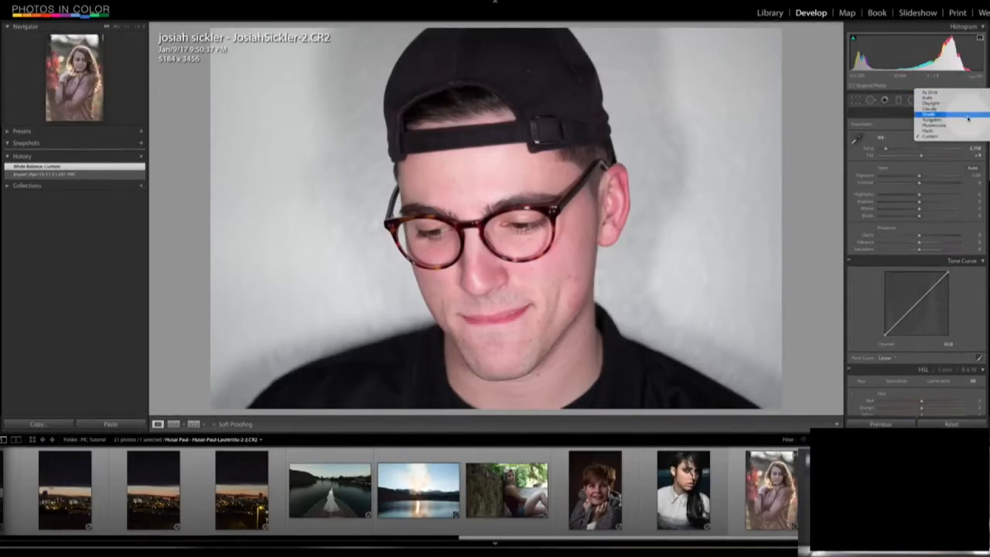
{"action": "left_click", "coordinate": [964, 120]}
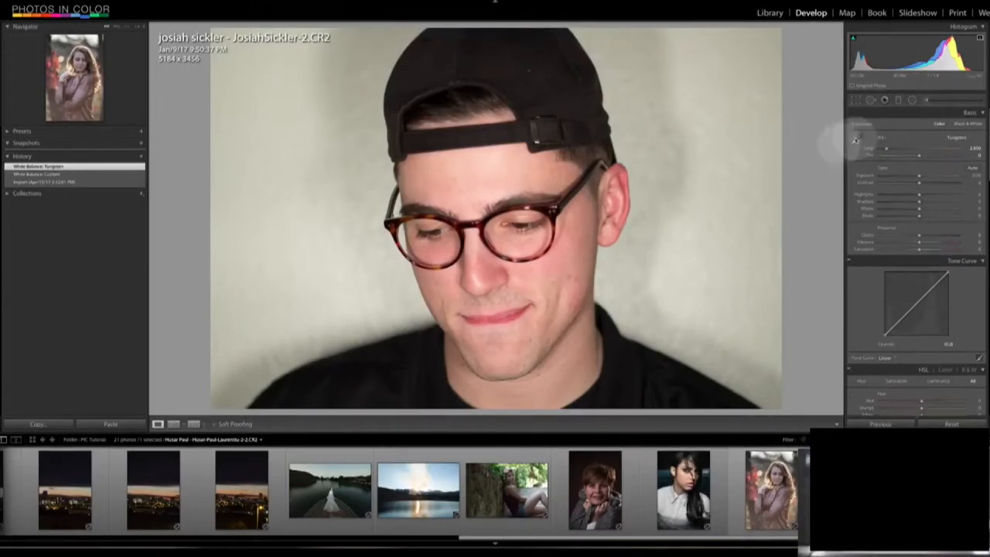
{"action": "left_click", "coordinate": [857, 141]}
{"action": "left_click", "coordinate": [724, 162]}
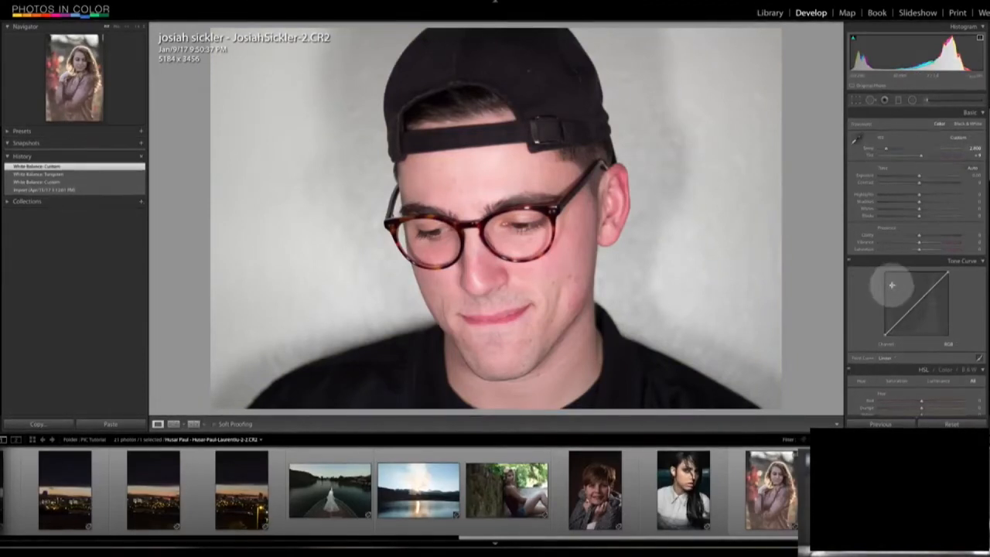
- Try cooler and much warmer colour temperatures on the man's portrait, and undo the temperature change
{"action": "mouse_move", "coordinate": [888, 147]}
{"action": "left_mouse_down"}
{"action": "mouse_move", "coordinate": [956, 147]}
{"action": "mouse_move", "coordinate": [878, 147]}
{"action": "left_mouse_up"}
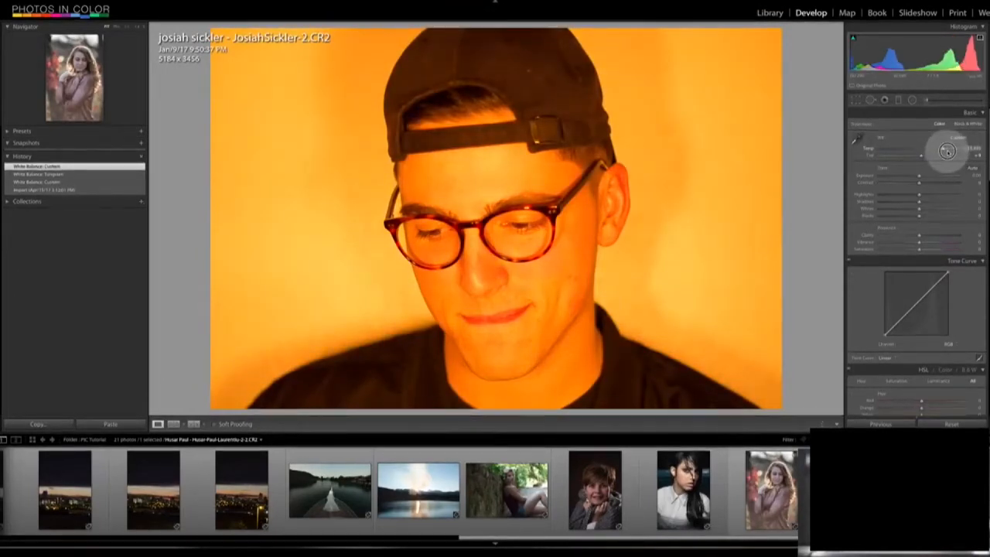
{"action": "key", "text": "ctrl+z"}
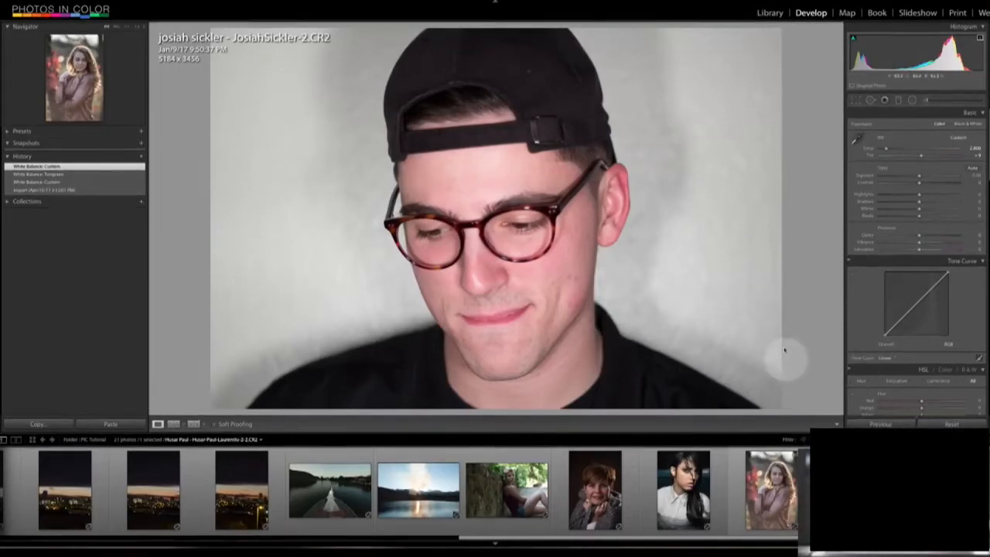
- Open the portrait of the woman in the grey knitted shawl and apply Auto tone
{"action": "left_click", "coordinate": [595, 489]}
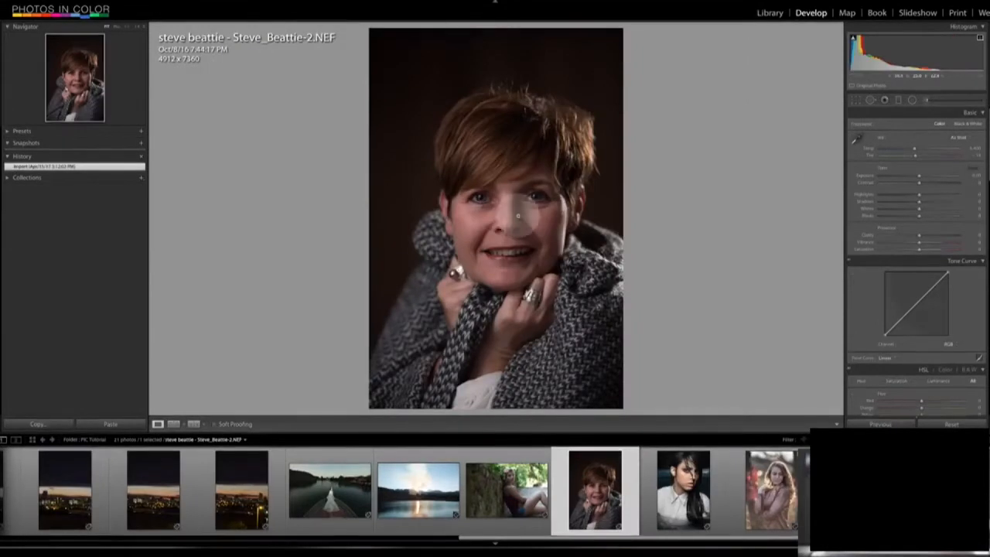
{"action": "left_click", "coordinate": [972, 168]}
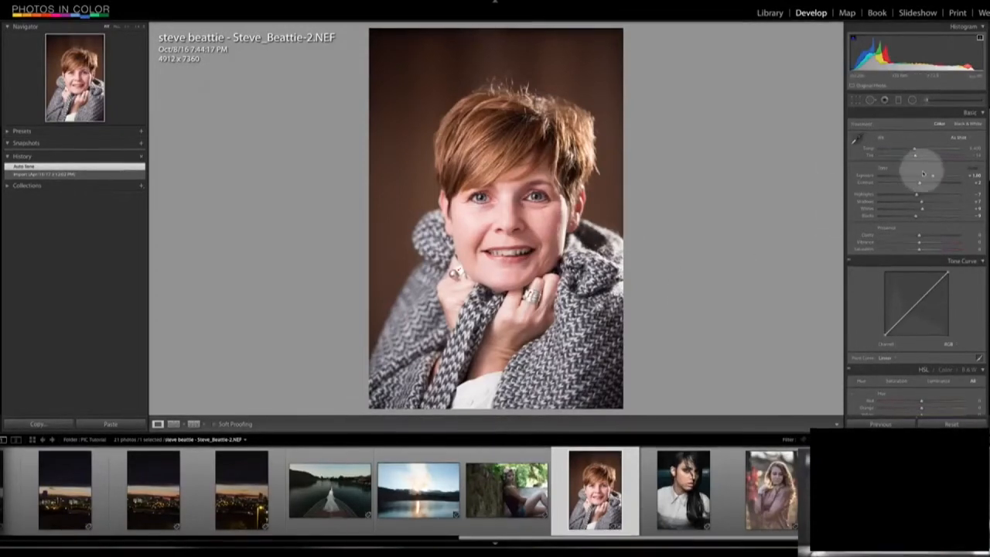
- Try the woman's portrait with exposure at +3.10 and highlights at +46, and undo a lowering of the blacks
{"action": "mouse_move", "coordinate": [933, 177]}
{"action": "left_mouse_down"}
{"action": "mouse_move", "coordinate": [945, 159]}
{"action": "mouse_move", "coordinate": [936, 175]}
{"action": "mouse_move", "coordinate": [943, 173]}
{"action": "left_mouse_up"}
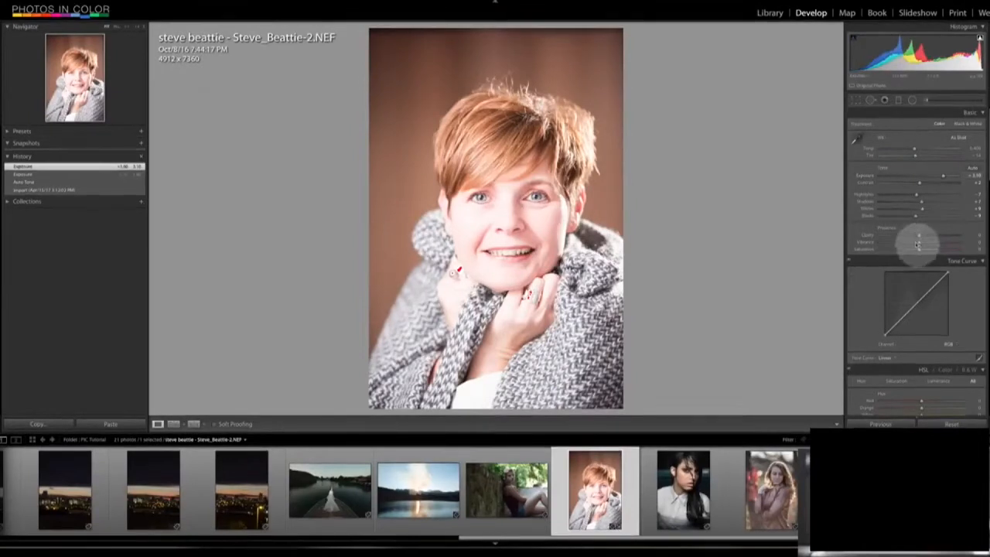
{"action": "left_click_drag", "start_coordinate": [917, 195], "coordinate": [891, 216]}
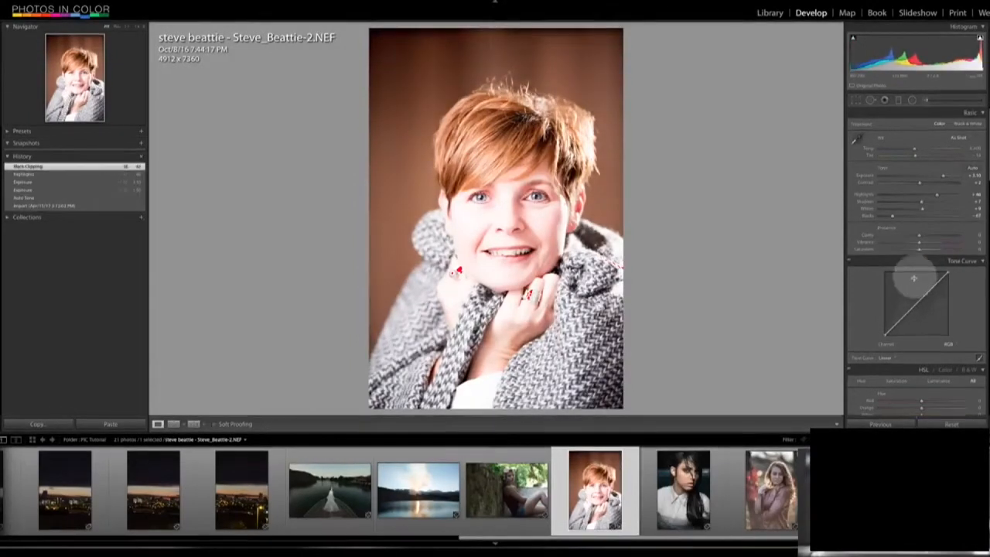
{"action": "key", "text": "ctrl+z"}
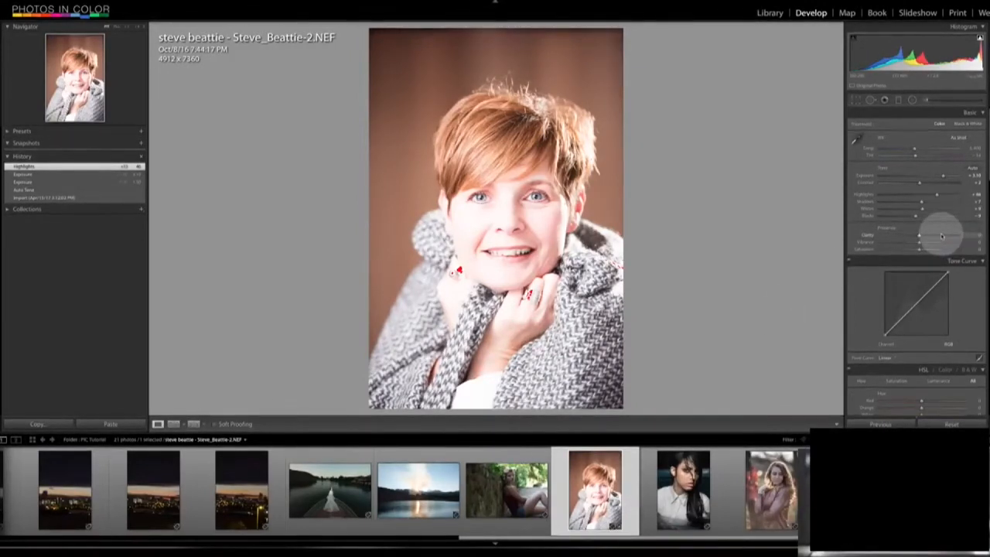
- Compare the woman's portrait before and after the tonal edits several times
{"action": "key", "text": "backslash"}
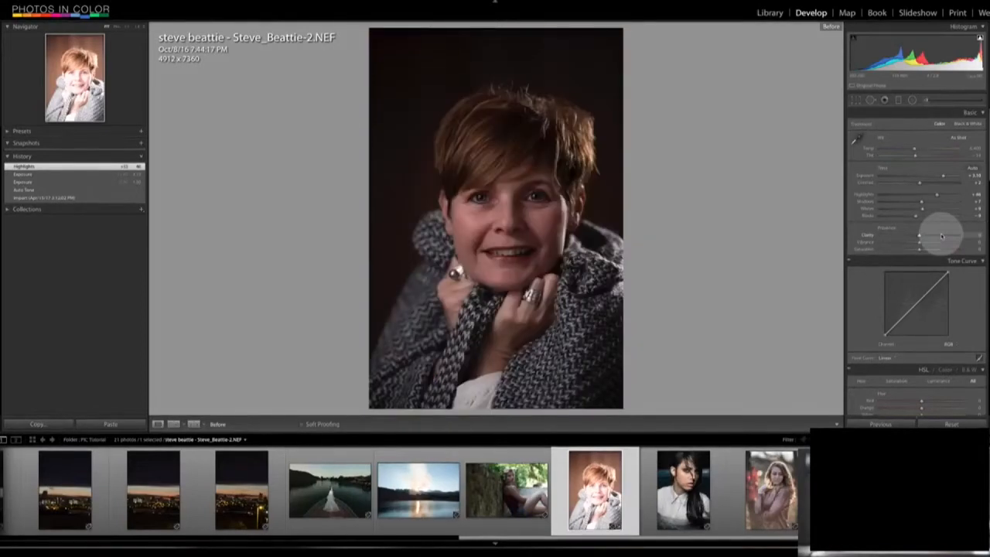
{"action": "key", "text": "backslash"}
{"action": "key", "text": "backslash"}
{"action": "key", "text": "backslash"}
{"action": "key", "text": "backslash"}
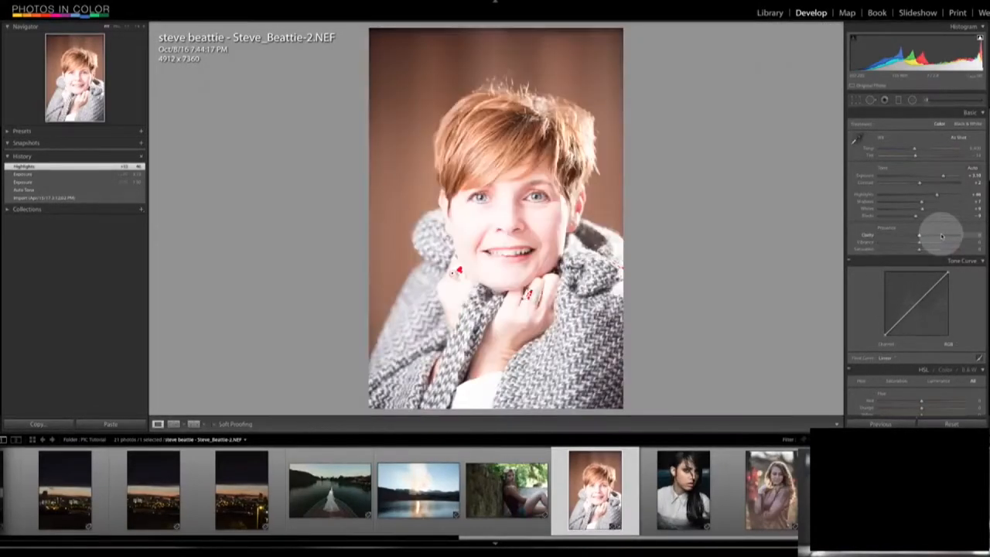
{"action": "key", "text": "backslash"}
{"action": "key", "text": "backslash"}
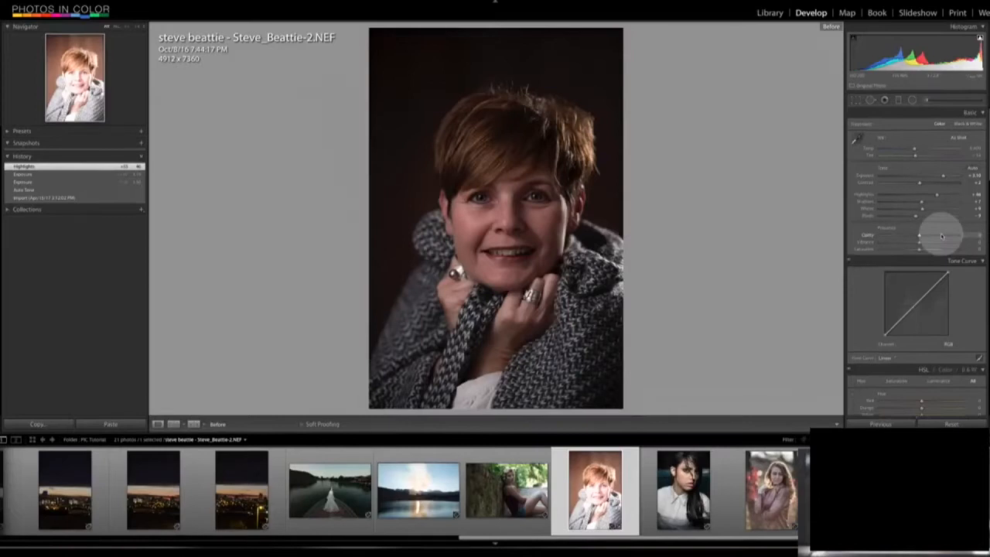
- Rebalance the woman's portrait with a lower exposure, brighter shadows, highlights at +72 and whites at -25
{"action": "left_click_drag", "start_coordinate": [941, 176], "coordinate": [910, 213]}
{"action": "left_click", "coordinate": [929, 182]}
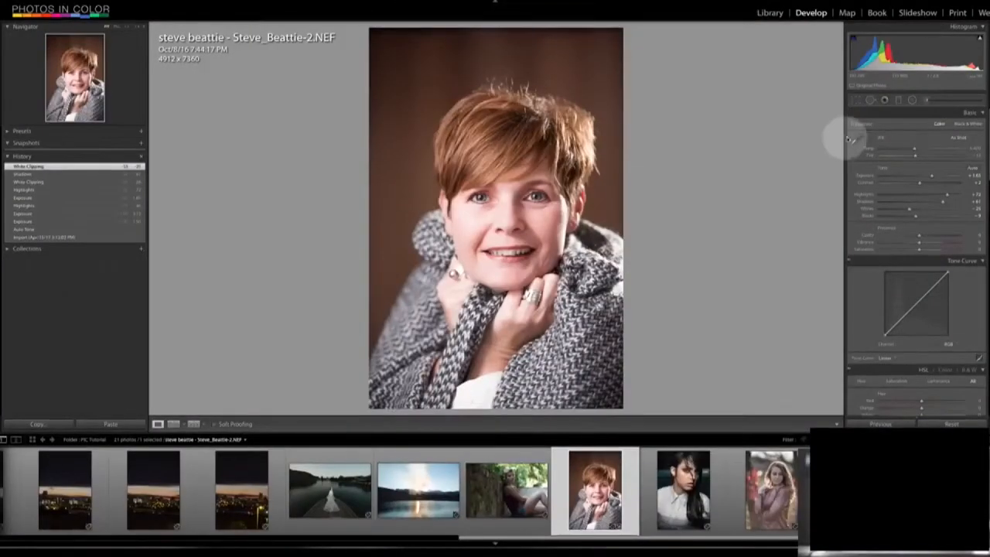
- Set the woman's portrait's white balance by sampling her teeth, and warm the colour temperature from there
{"action": "left_click", "coordinate": [855, 138]}
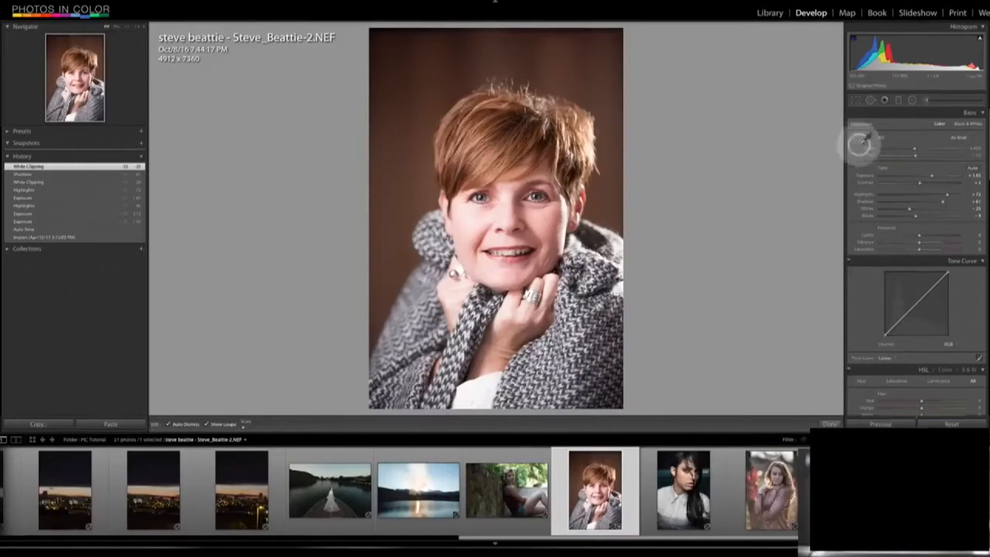
{"action": "left_click", "coordinate": [519, 247]}
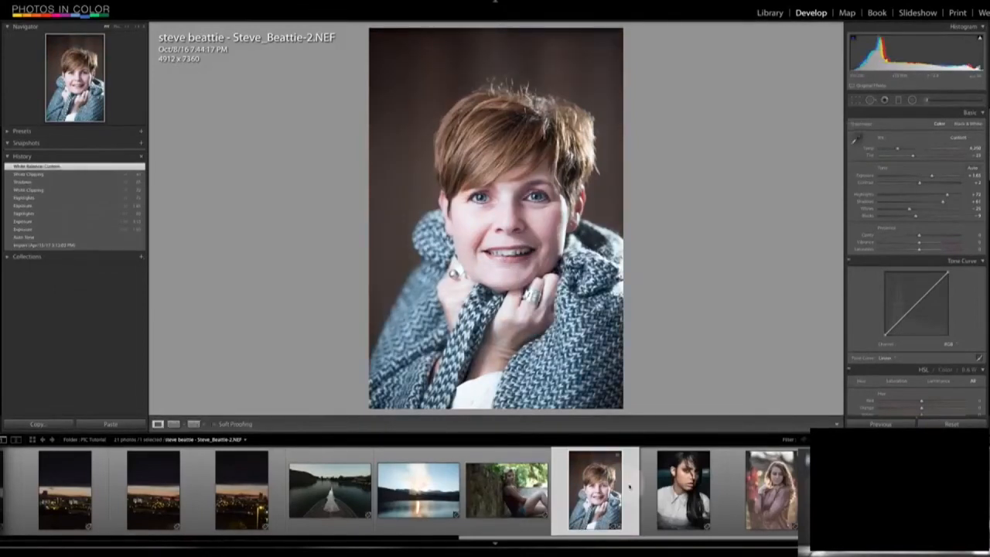
{"action": "left_click_drag", "start_coordinate": [901, 147], "coordinate": [902, 150]}
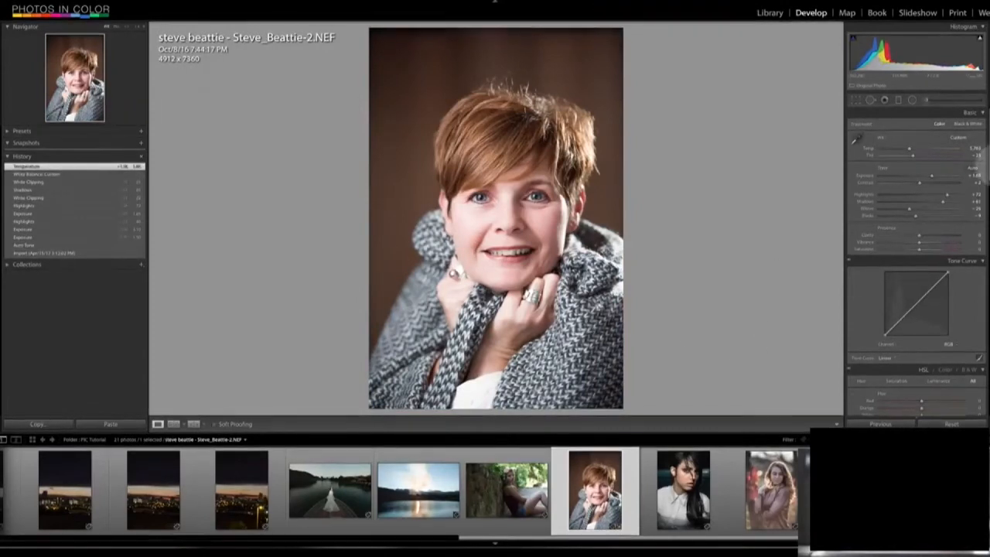
- Try clarity at +100 and at a strongly negative value on the woman's portrait, and return it to 0
{"action": "scroll", "coordinate": [917, 232], "scroll_direction": "down", "scroll_amount": 3}
{"action": "left_click", "coordinate": [919, 378]}
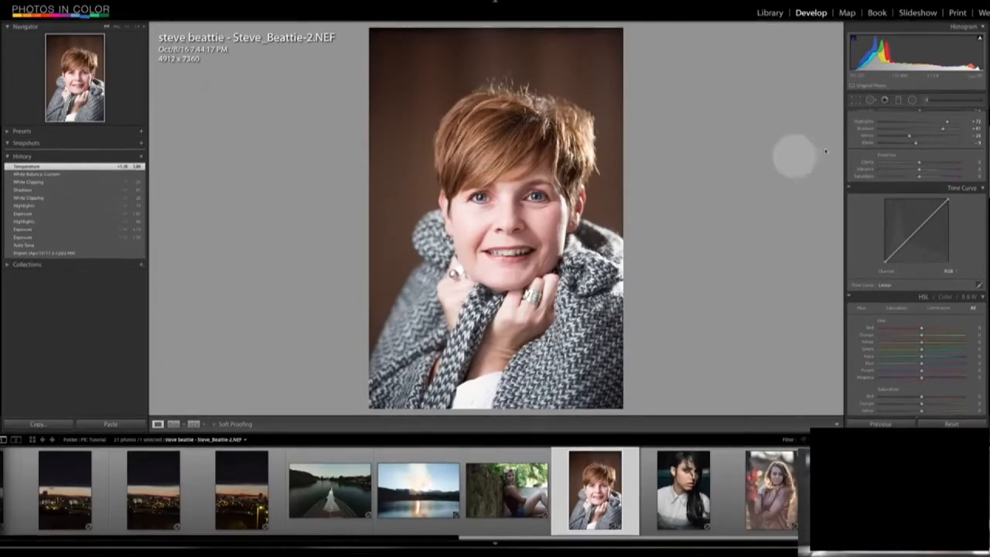
{"action": "left_click_drag", "start_coordinate": [922, 163], "coordinate": [967, 162]}
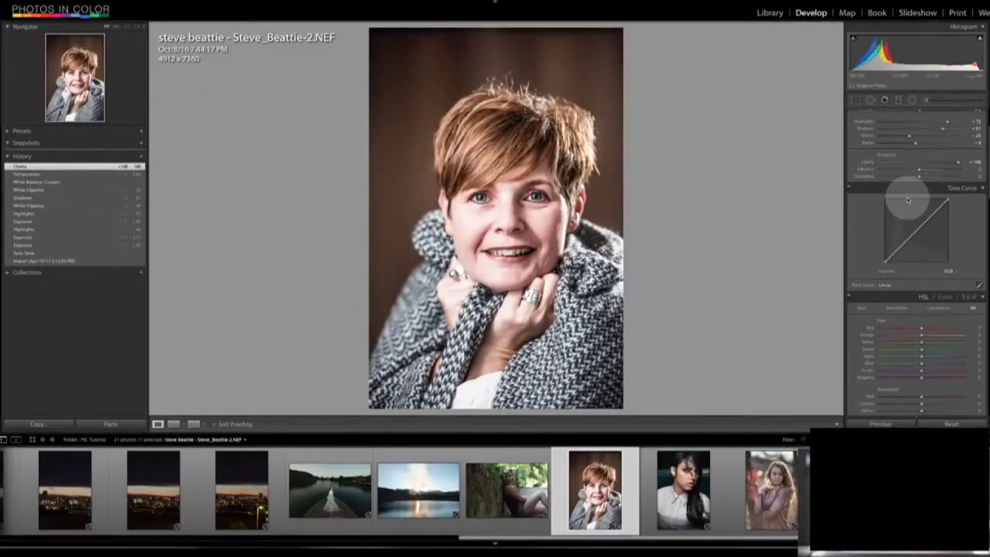
{"action": "left_click_drag", "start_coordinate": [958, 162], "coordinate": [894, 164]}
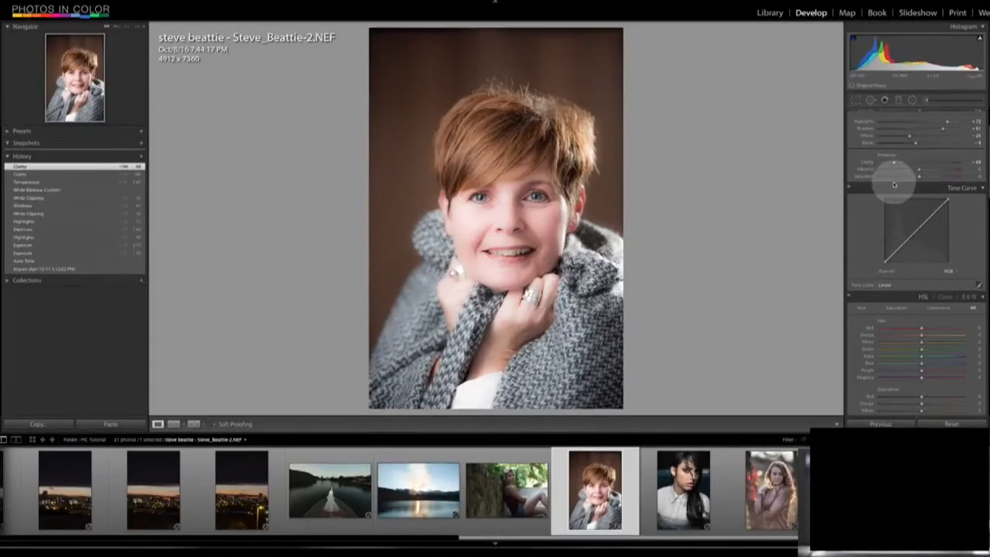
{"action": "key", "text": "ctrl+z"}
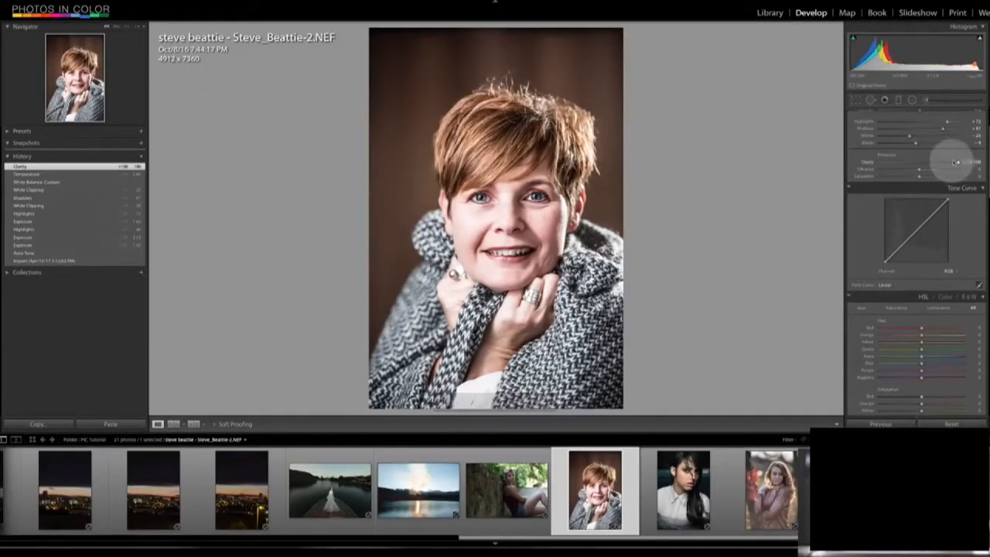
{"action": "left_click_drag", "start_coordinate": [957, 162], "coordinate": [921, 162]}
{"action": "double_click", "coordinate": [920, 163]}
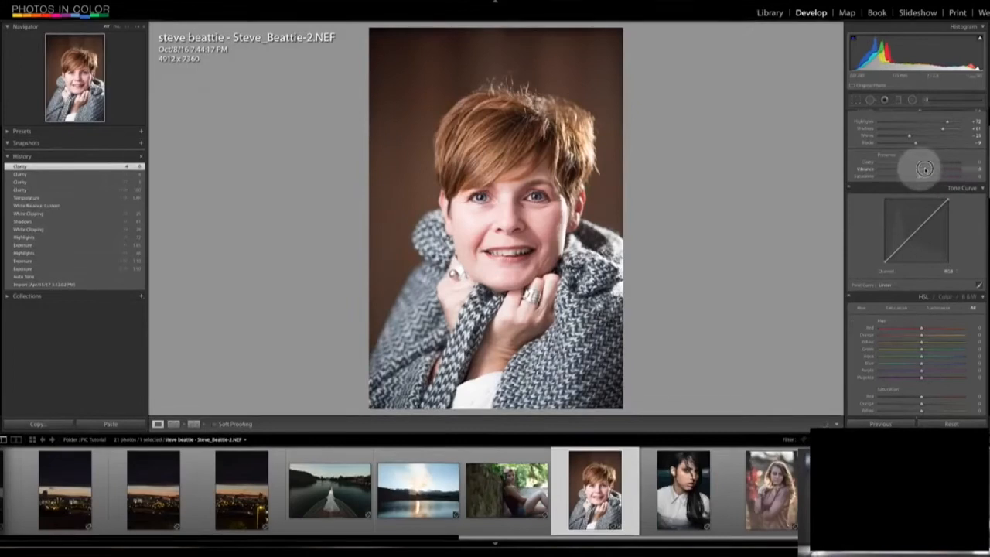
- Raise the vibrance of the woman's portrait moderately and lower its saturation to about -5
{"action": "left_click_drag", "start_coordinate": [951, 167], "coordinate": [925, 166]}
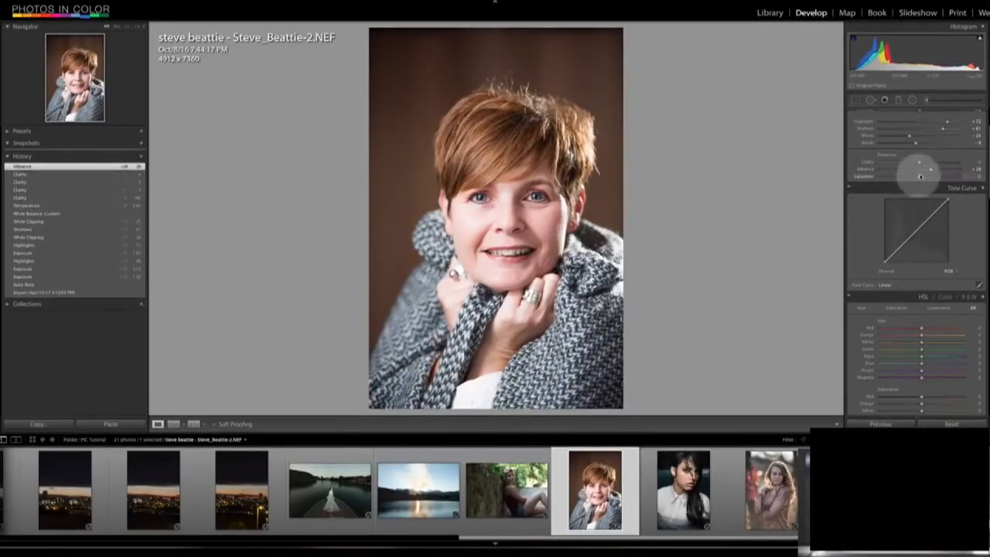
{"action": "mouse_move", "coordinate": [921, 177]}
{"action": "left_mouse_down"}
{"action": "mouse_move", "coordinate": [942, 175]}
{"action": "mouse_move", "coordinate": [881, 178]}
{"action": "mouse_move", "coordinate": [916, 178]}
{"action": "left_mouse_up"}
{"action": "key", "text": "ctrl+z"}
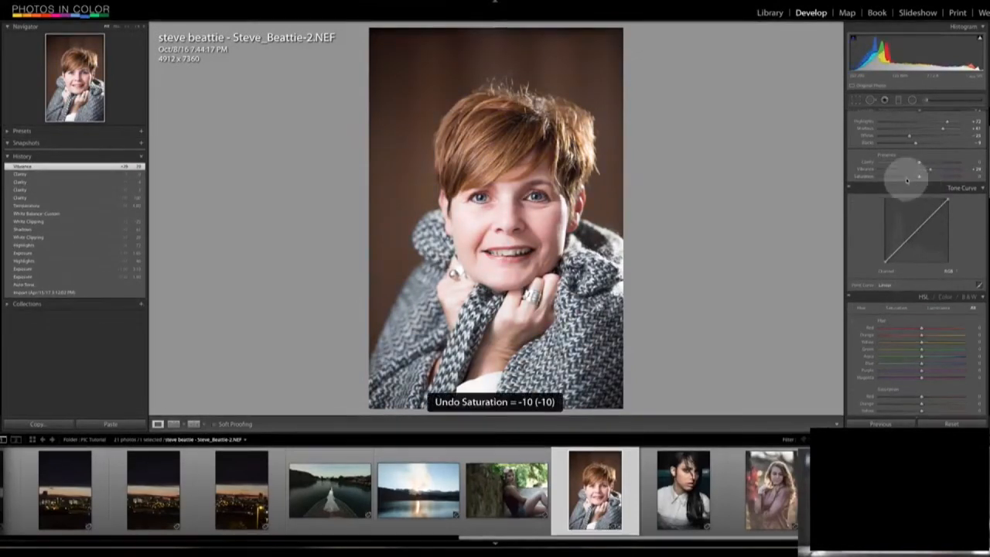
{"action": "left_click", "coordinate": [930, 168]}
{"action": "mouse_move", "coordinate": [919, 177]}
{"action": "left_mouse_down"}
{"action": "mouse_move", "coordinate": [903, 182]}
{"action": "mouse_move", "coordinate": [946, 167]}
{"action": "mouse_move", "coordinate": [917, 177]}
{"action": "left_mouse_up"}
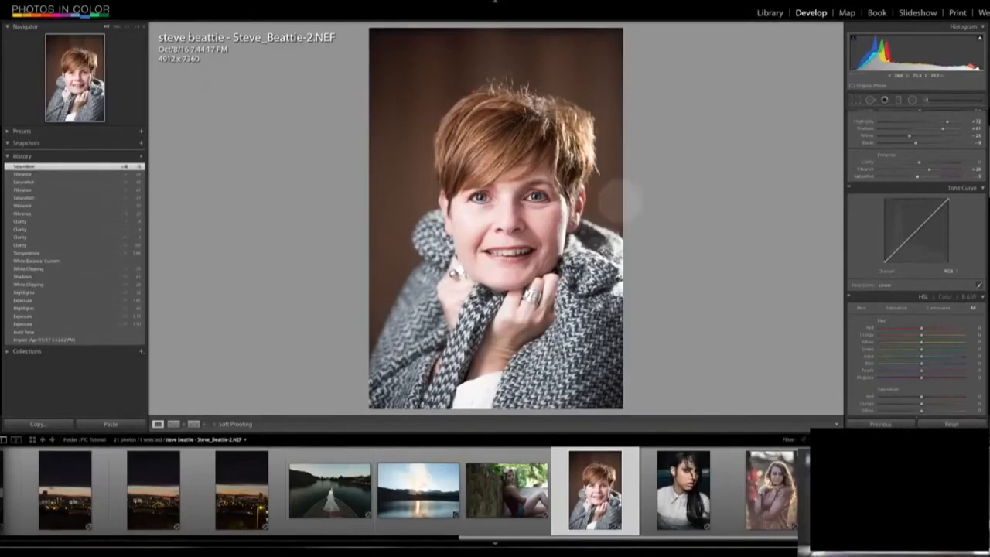
- Open the rocky coast photo, try shifting a shadow point on its tone curve, and undo the last curve change
{"action": "scroll", "coordinate": [979, 167], "scroll_direction": "down", "scroll_amount": 1}
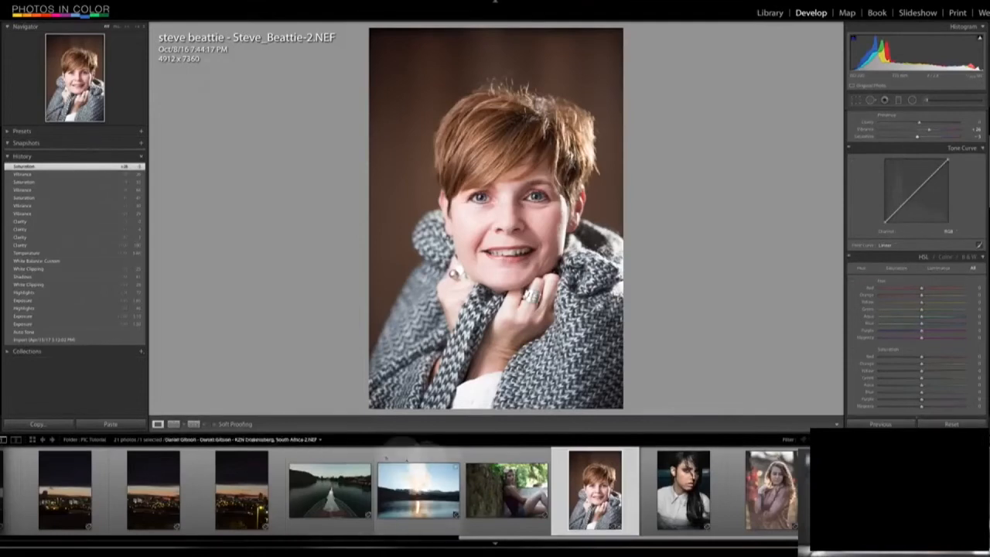
{"action": "left_click_drag", "start_coordinate": [488, 539], "coordinate": [30, 540]}
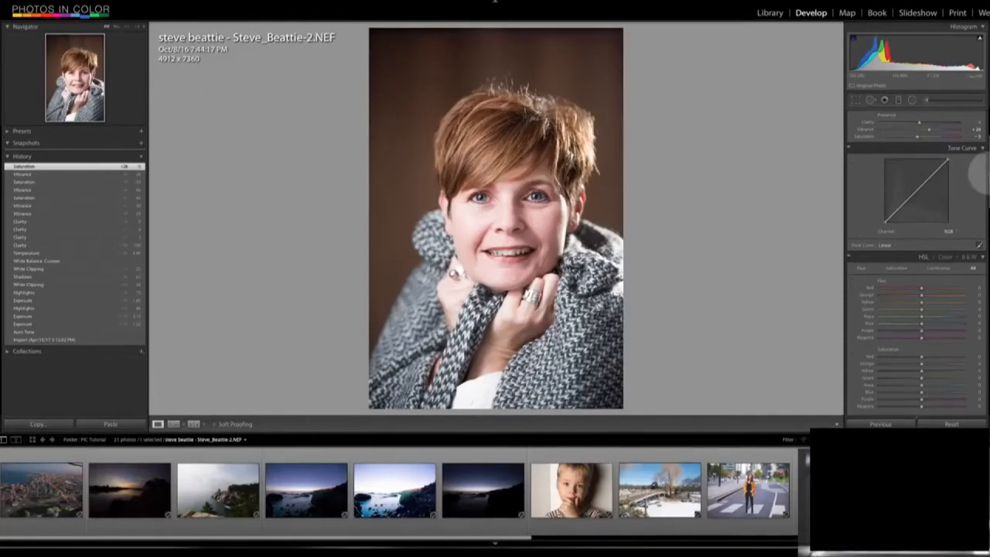
{"action": "left_click", "coordinate": [220, 484]}
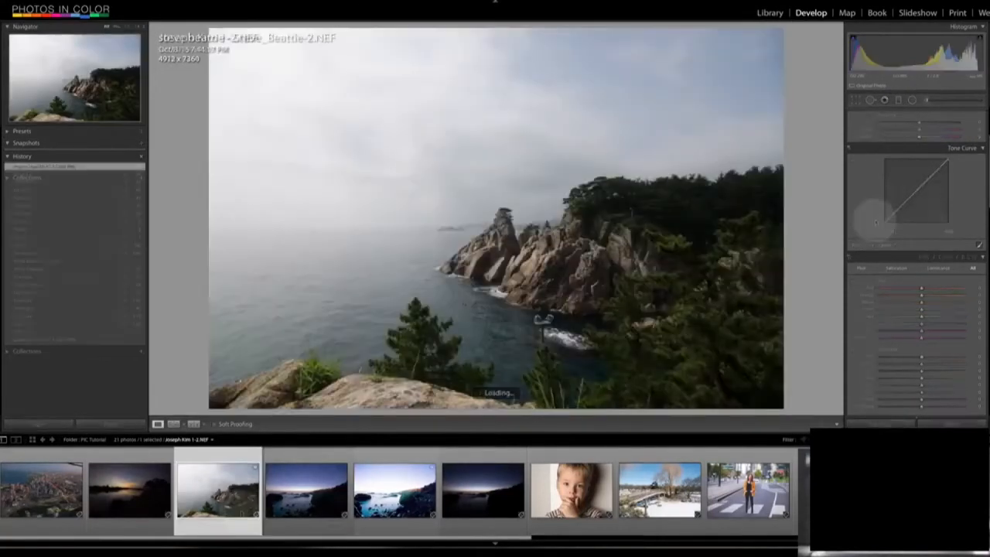
{"action": "left_click", "coordinate": [893, 214]}
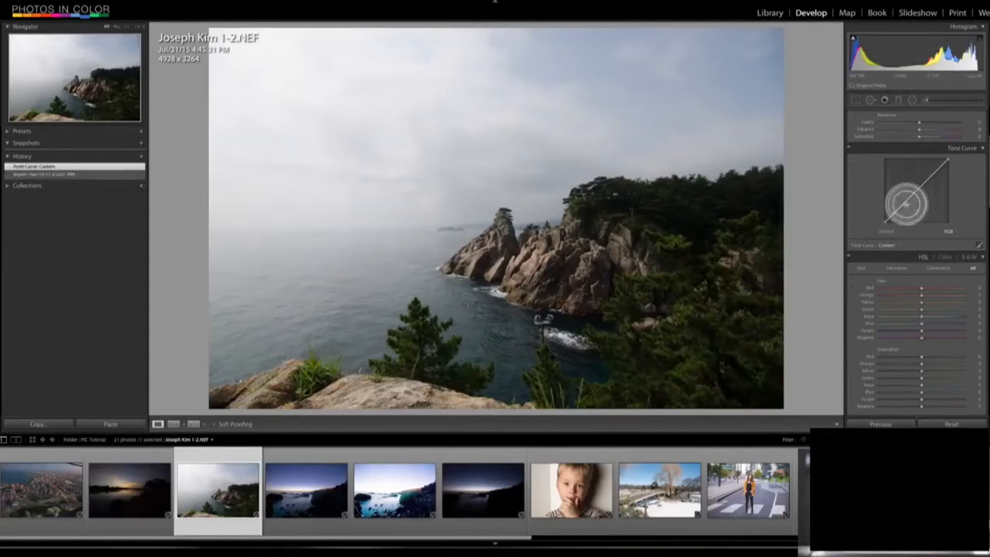
{"action": "mouse_move", "coordinate": [892, 215]}
{"action": "left_mouse_down"}
{"action": "mouse_move", "coordinate": [891, 206]}
{"action": "mouse_move", "coordinate": [890, 217]}
{"action": "left_mouse_up"}
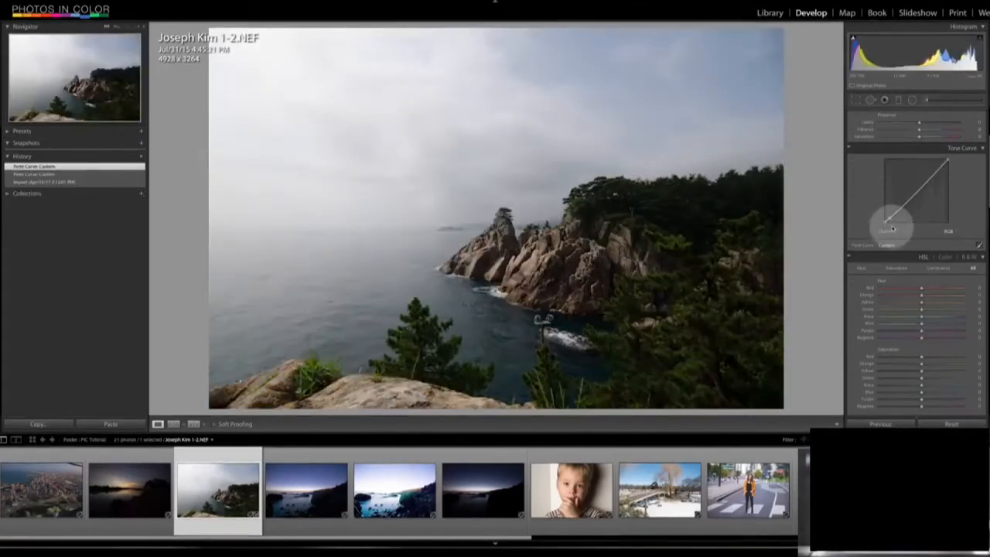
{"action": "key", "text": "ctrl+z"}
- Try the coast photo's parametric curve with highlights at +58 and darker shadows, and undo all its tone curve changes
{"action": "left_click", "coordinate": [979, 246]}
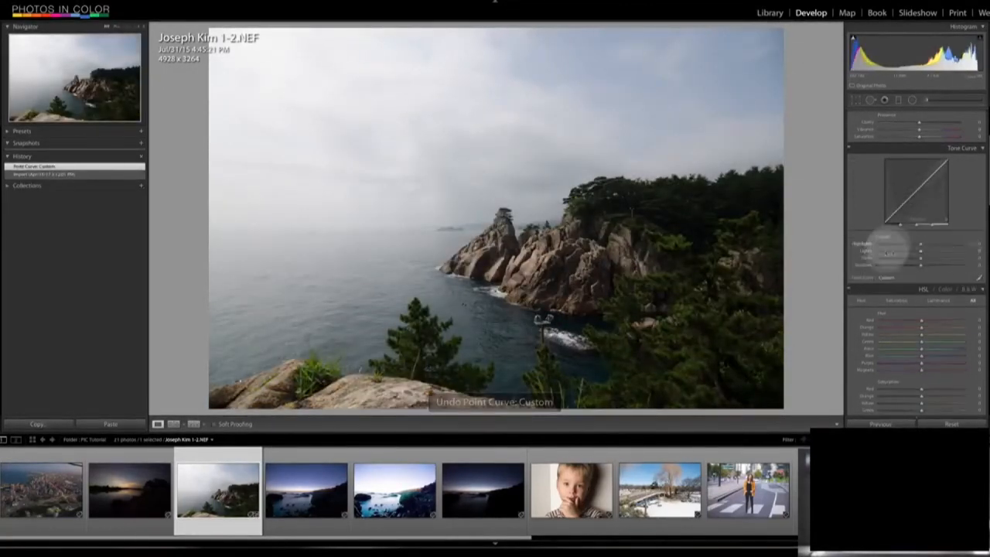
{"action": "left_click_drag", "start_coordinate": [921, 244], "coordinate": [897, 264]}
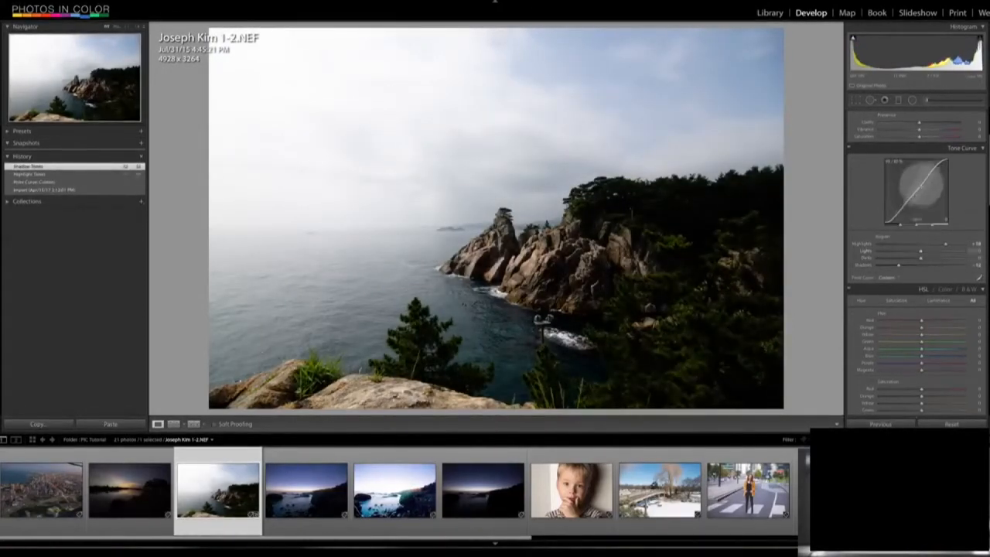
{"action": "key", "text": "ctrl+z"}
{"action": "key", "text": "ctrl+z"}
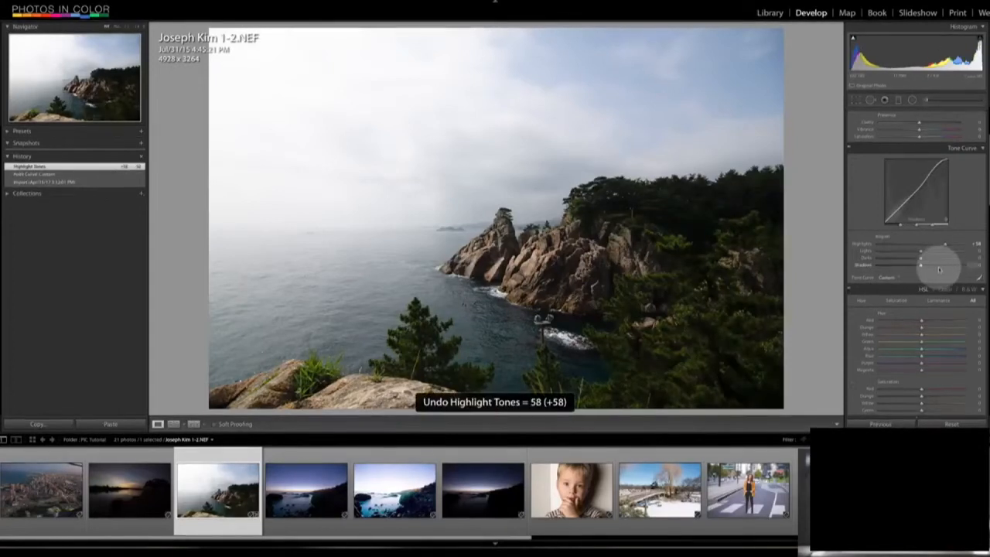
{"action": "key", "text": "ctrl+z"}
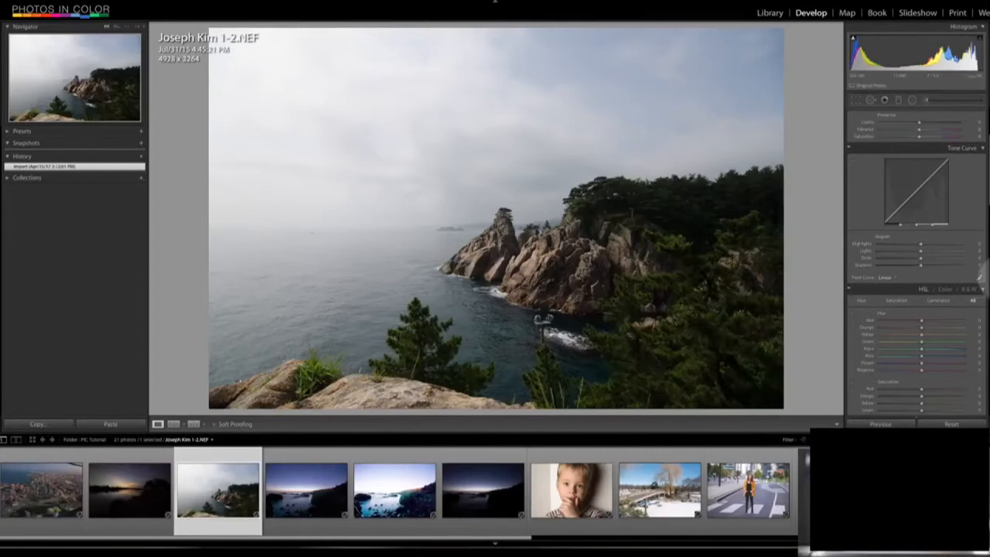
- Shape the coast photo's RGB point curve into a moderate contrast curve with lifted midtones, undoing an overly strong version
{"action": "left_click", "coordinate": [979, 277]}
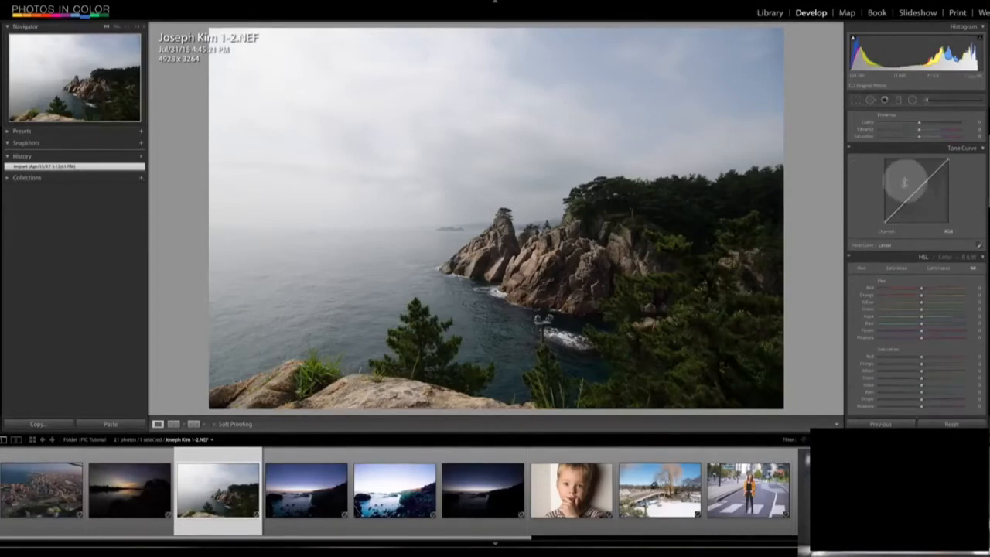
{"action": "left_click_drag", "start_coordinate": [919, 188], "coordinate": [902, 201]}
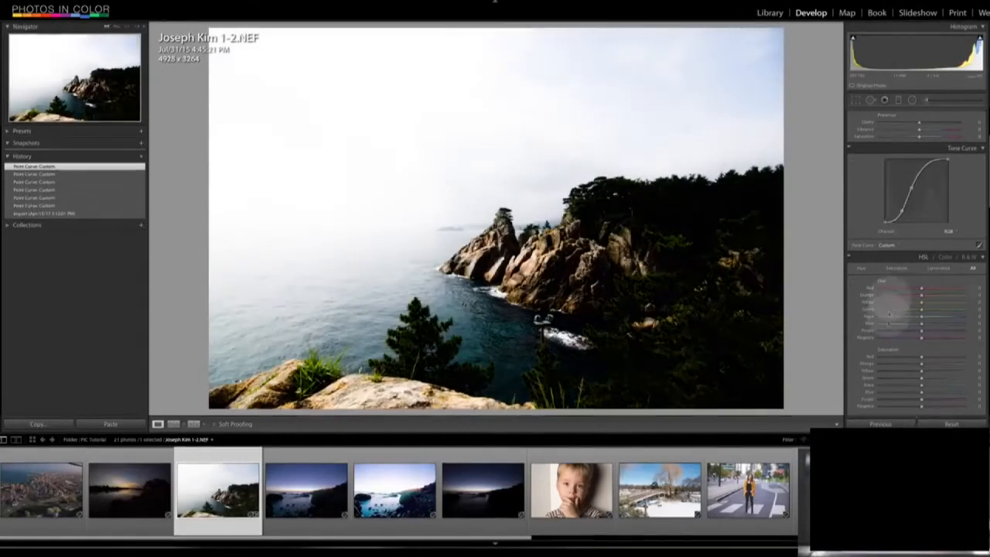
{"action": "key", "text": "ctrl+z"}
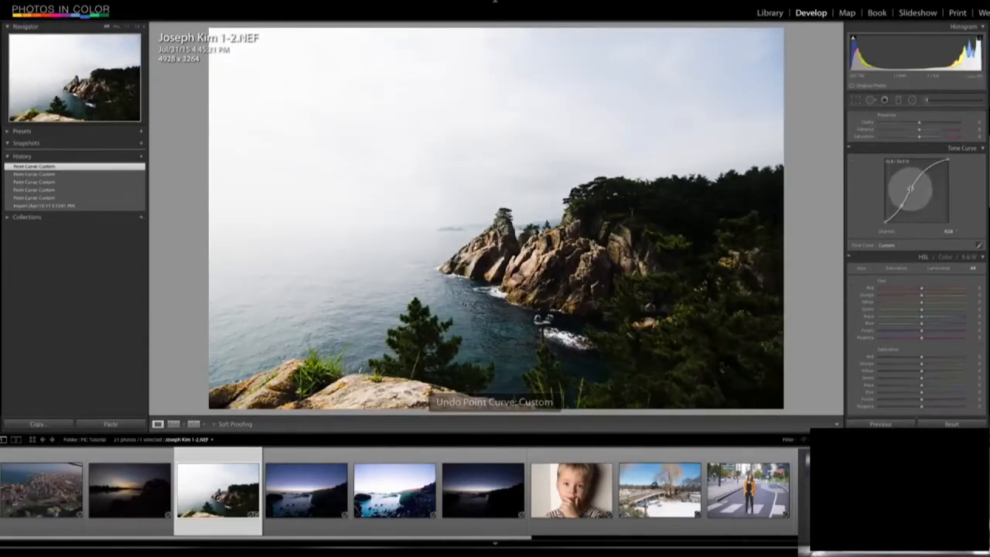
{"action": "left_click_drag", "start_coordinate": [911, 188], "coordinate": [914, 187]}
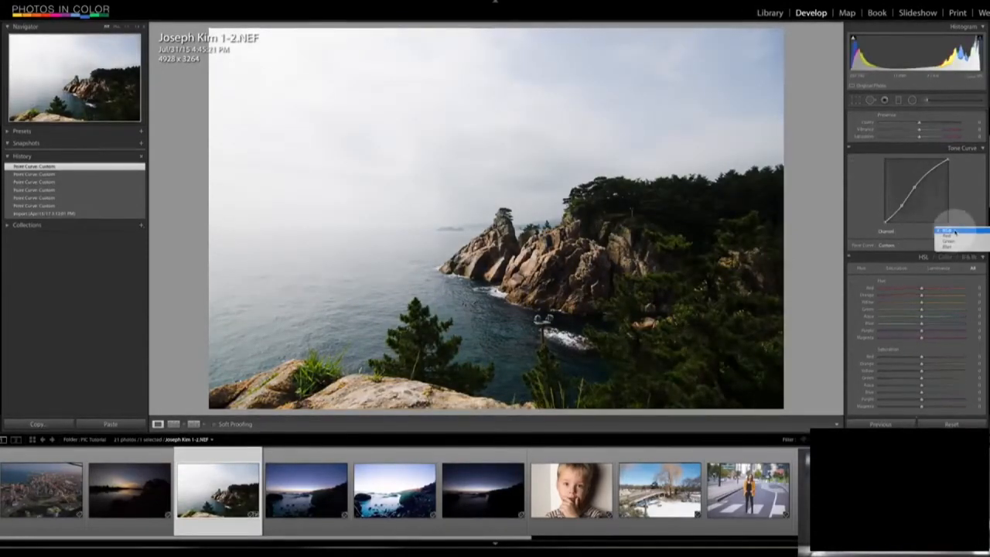
- Try extreme bends and a control point deletion on the coast photo's Red channel curve, and undo these edits
{"action": "left_click", "coordinate": [948, 235]}
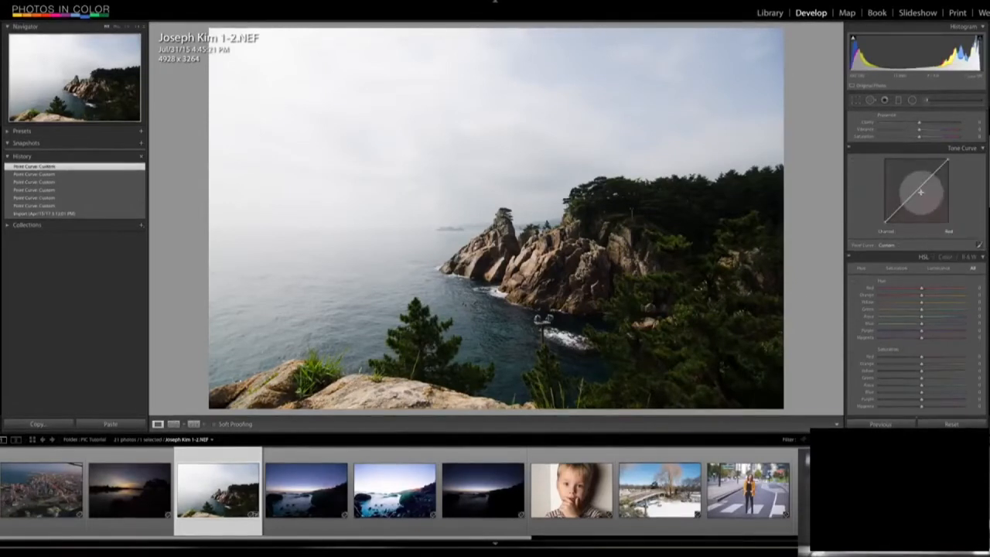
{"action": "left_click", "coordinate": [914, 203]}
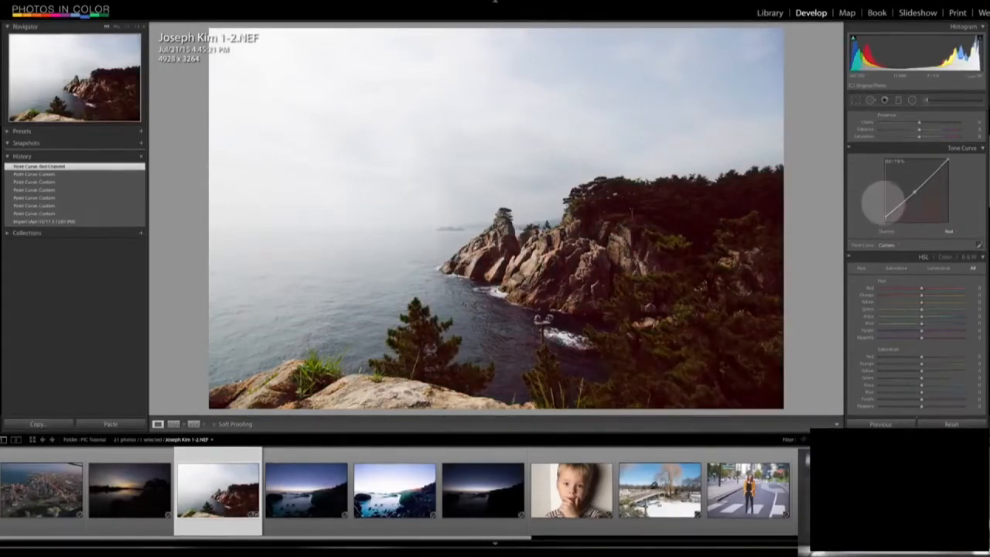
{"action": "left_click_drag", "start_coordinate": [885, 179], "coordinate": [885, 179]}
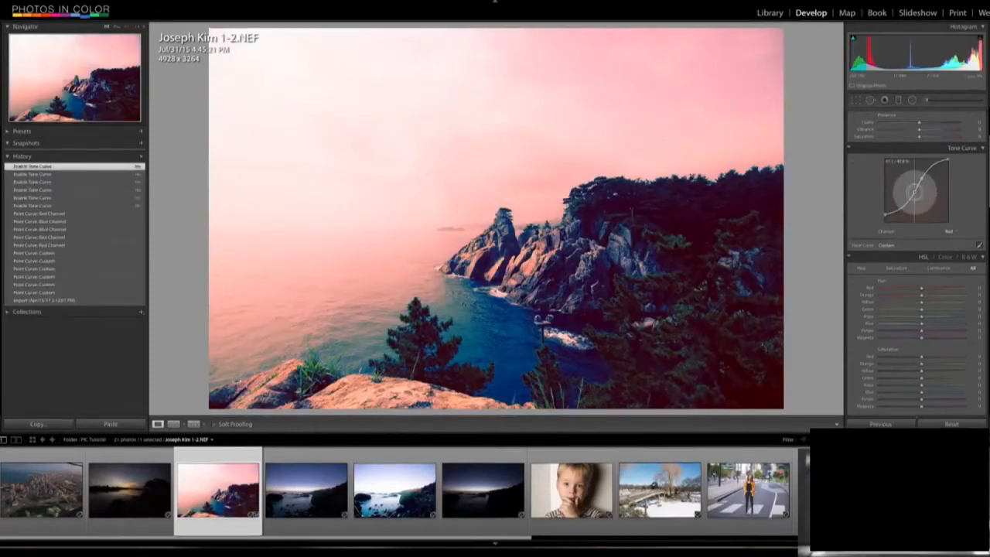
{"action": "mouse_move", "coordinate": [914, 190]}
{"action": "left_mouse_down"}
{"action": "mouse_move", "coordinate": [813, 194]}
{"action": "mouse_move", "coordinate": [918, 178]}
{"action": "left_mouse_up"}
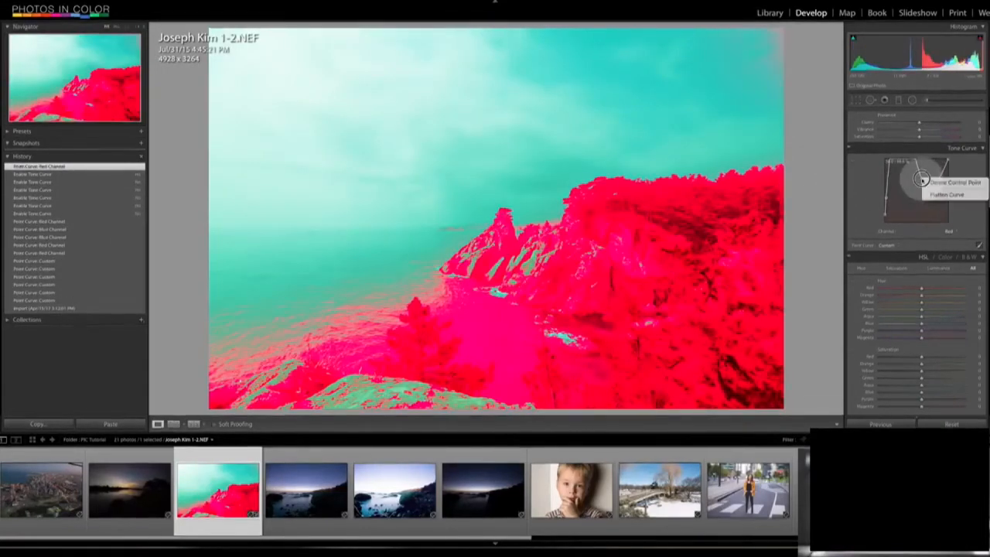
{"action": "left_click", "coordinate": [933, 184]}
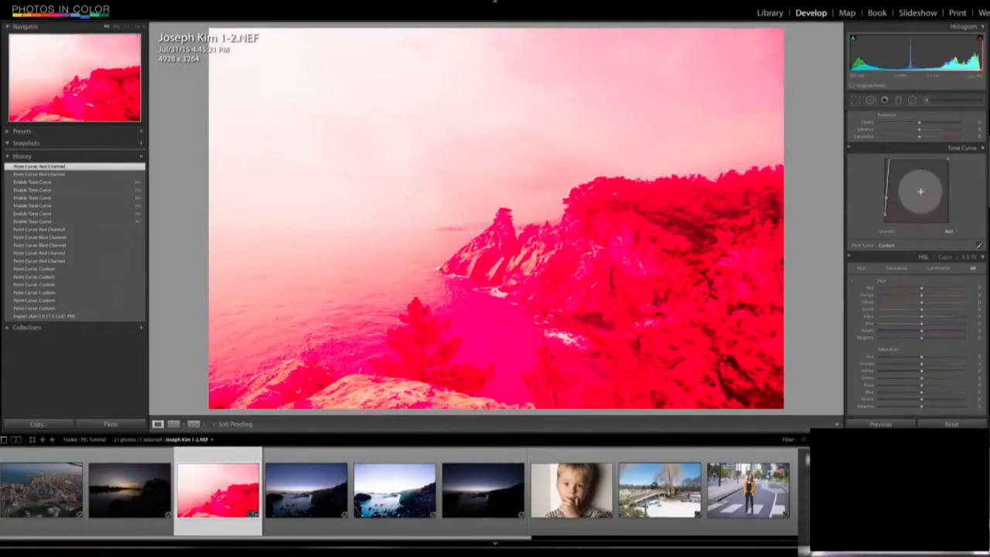
{"action": "key", "text": "ctrl+z"}
{"action": "key", "text": "ctrl+z"}
{"action": "key", "text": "ctrl+z"}
{"action": "key", "text": "ctrl+z"}
{"action": "key", "text": "ctrl+z"}
{"action": "key", "text": "ctrl+z"}
{"action": "key", "text": "ctrl+z"}
{"action": "key", "text": "ctrl+z"}
{"action": "key", "text": "ctrl+z"}
{"action": "key", "text": "ctrl+z"}
{"action": "key", "text": "ctrl+z"}
{"action": "key", "text": "ctrl+z"}
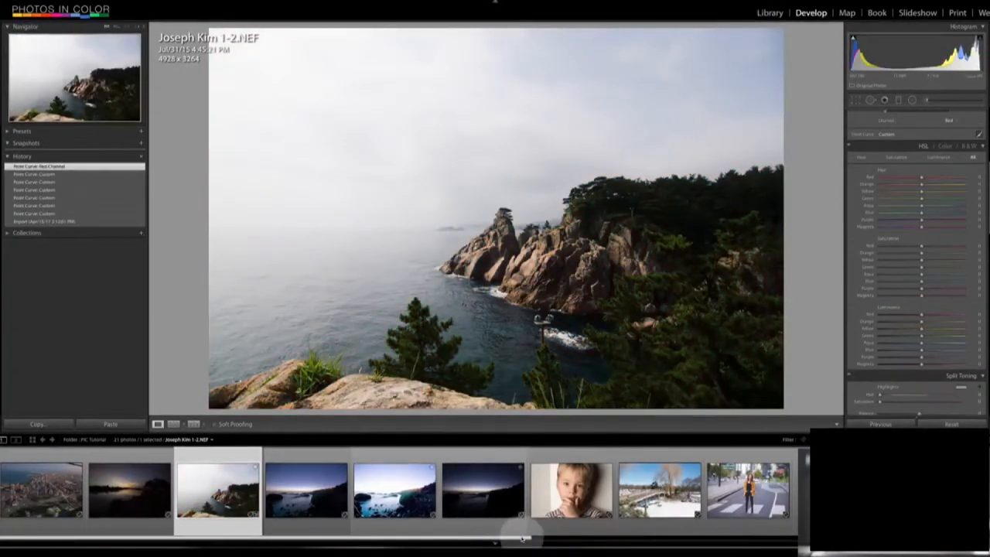
- Open the river sunset silhouette photo and brighten it with exposure at about +2.70, reduced highlights and raised shadows
{"action": "left_click", "coordinate": [556, 536]}
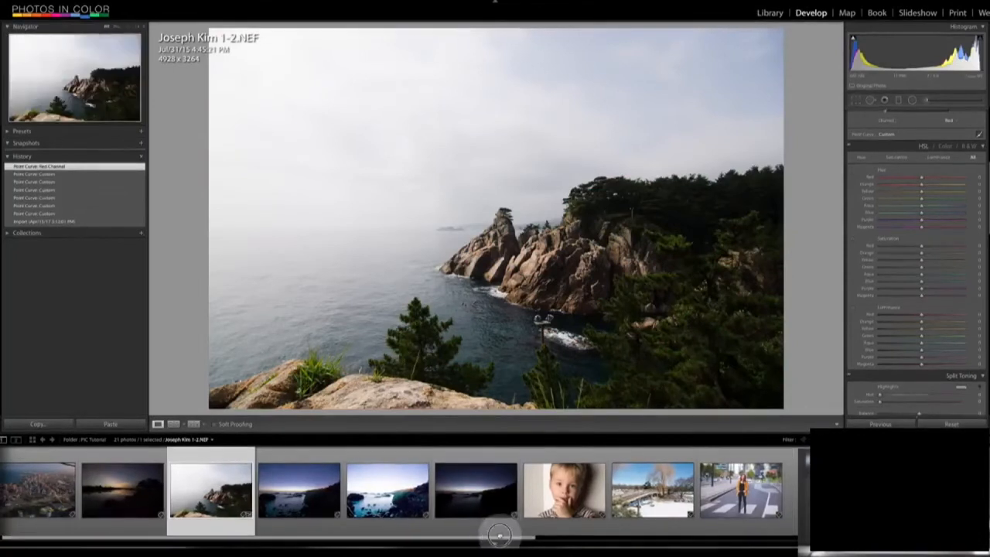
{"action": "left_click_drag", "start_coordinate": [502, 536], "coordinate": [515, 536]}
{"action": "left_click", "coordinate": [116, 491]}
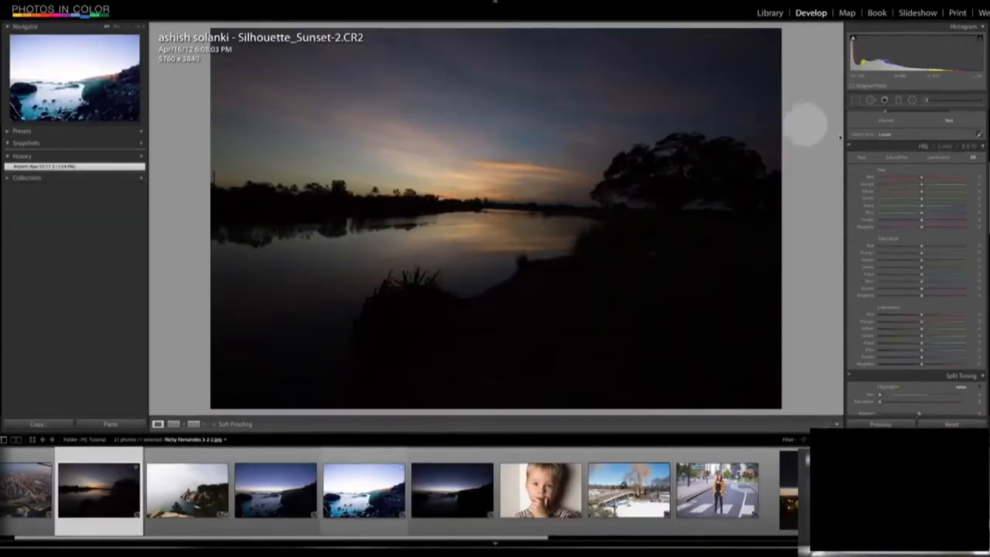
{"action": "left_click_drag", "start_coordinate": [987, 197], "coordinate": [984, 96]}
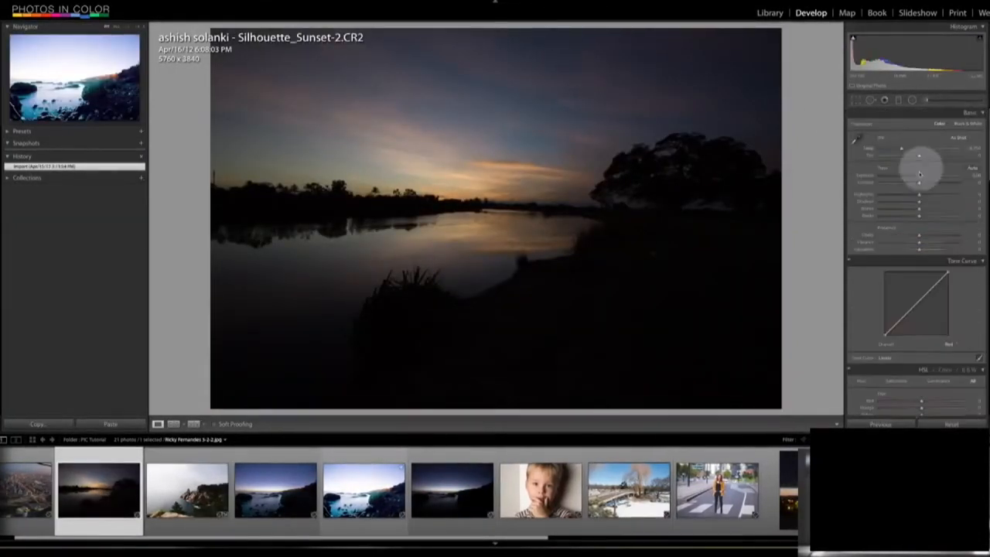
{"action": "left_click_drag", "start_coordinate": [919, 176], "coordinate": [943, 200]}
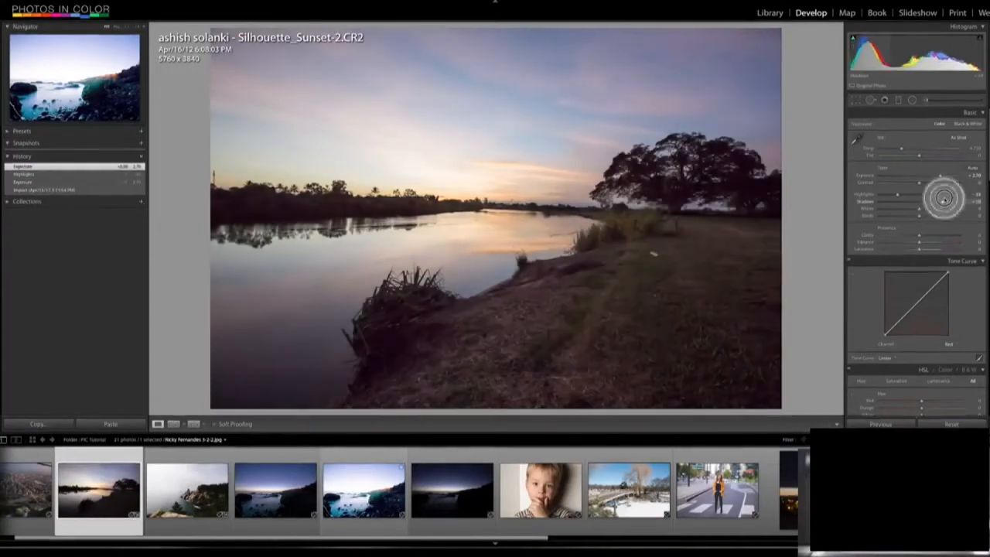
- Try the sunset photo's orange hue at about -90, return it close to zero, and nudge the blue hue slightly up
{"action": "left_click_drag", "start_coordinate": [987, 169], "coordinate": [986, 233]}
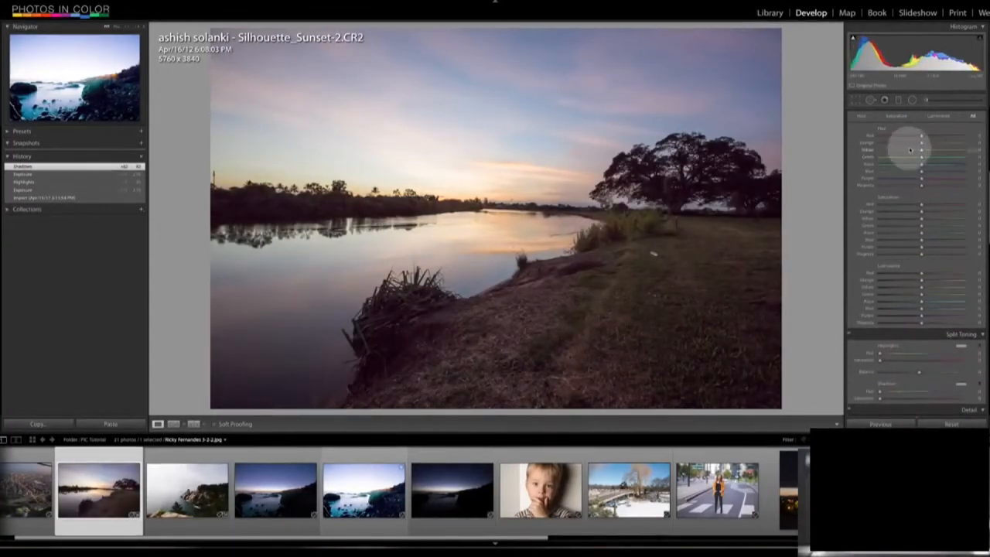
{"action": "left_click_drag", "start_coordinate": [920, 142], "coordinate": [880, 144]}
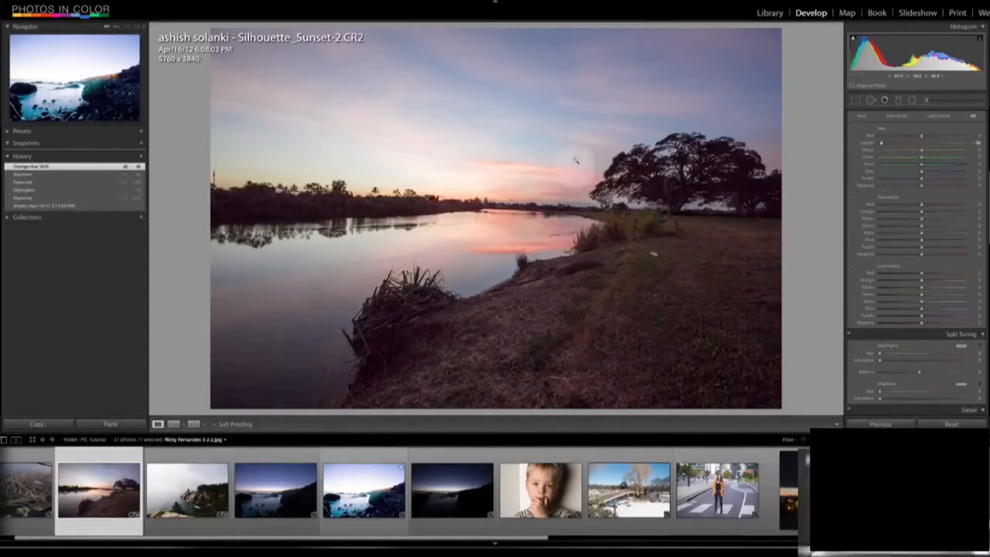
{"action": "left_click_drag", "start_coordinate": [882, 142], "coordinate": [922, 178]}
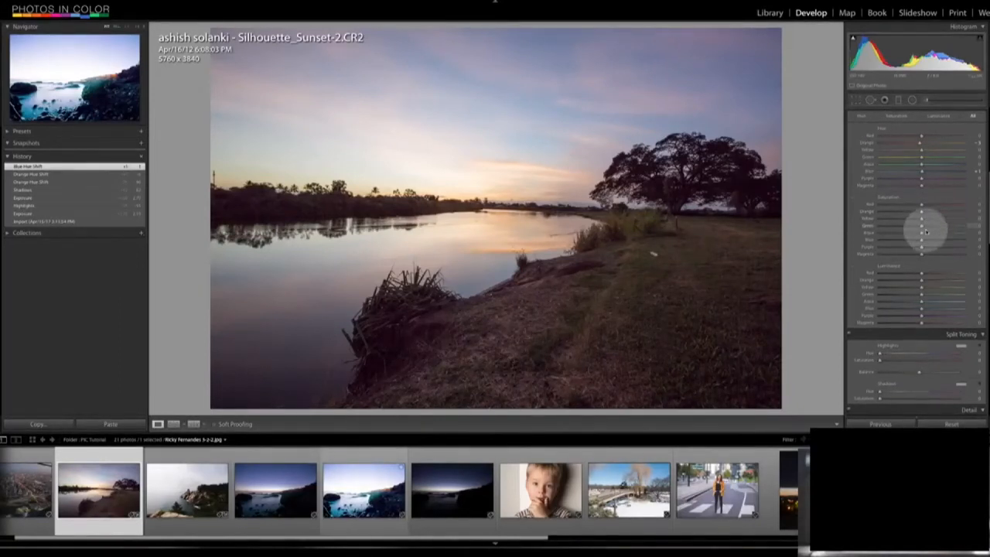
- Raise the sunset photo's blue saturation slightly, and try small blue luminance changes before returning it to 0
{"action": "mouse_move", "coordinate": [922, 240]}
{"action": "left_mouse_down"}
{"action": "mouse_move", "coordinate": [981, 235]}
{"action": "mouse_move", "coordinate": [842, 247]}
{"action": "mouse_move", "coordinate": [924, 246]}
{"action": "left_mouse_up"}
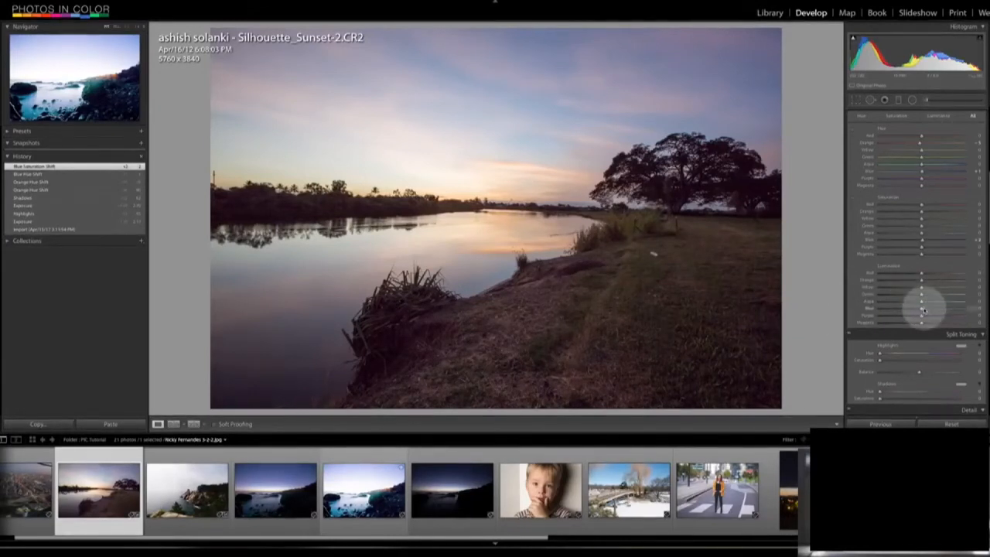
{"action": "mouse_move", "coordinate": [921, 309]}
{"action": "left_mouse_down"}
{"action": "mouse_move", "coordinate": [877, 310]}
{"action": "mouse_move", "coordinate": [957, 307]}
{"action": "mouse_move", "coordinate": [924, 308]}
{"action": "left_mouse_up"}
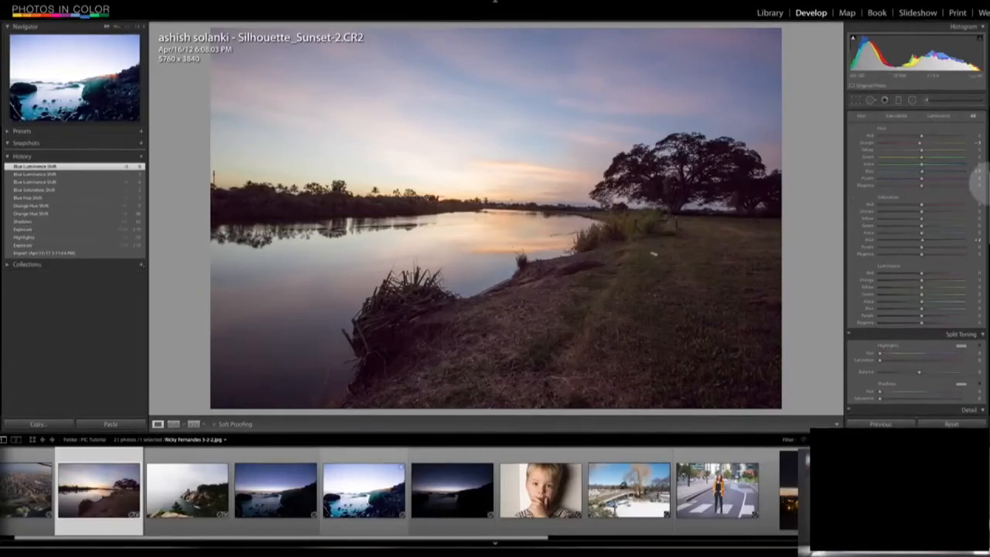
- Try a black-and-white conversion of the sunset photo with lighter yellows and darker oranges, and return it to colour
{"action": "scroll", "coordinate": [987, 188], "scroll_direction": "down", "scroll_amount": 1}
{"action": "scroll", "coordinate": [987, 188], "scroll_direction": "up", "scroll_amount": 3}
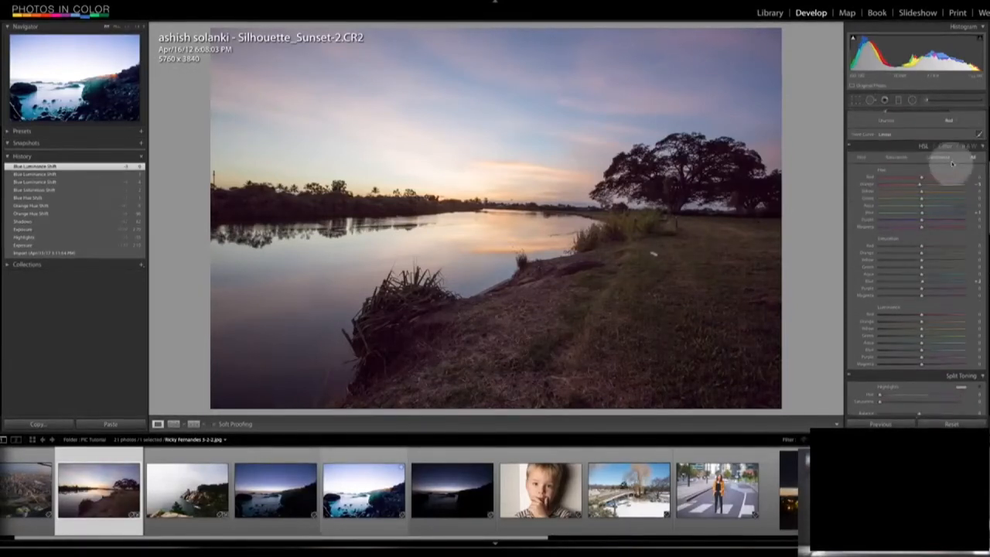
{"action": "left_click", "coordinate": [969, 146]}
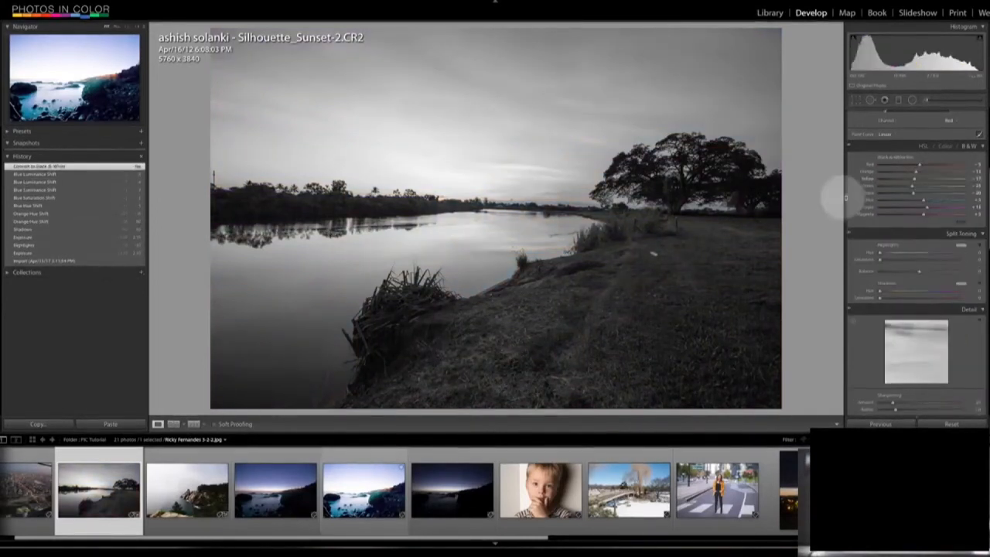
{"action": "left_click_drag", "start_coordinate": [919, 181], "coordinate": [923, 181]}
{"action": "left_click_drag", "start_coordinate": [923, 179], "coordinate": [899, 171]}
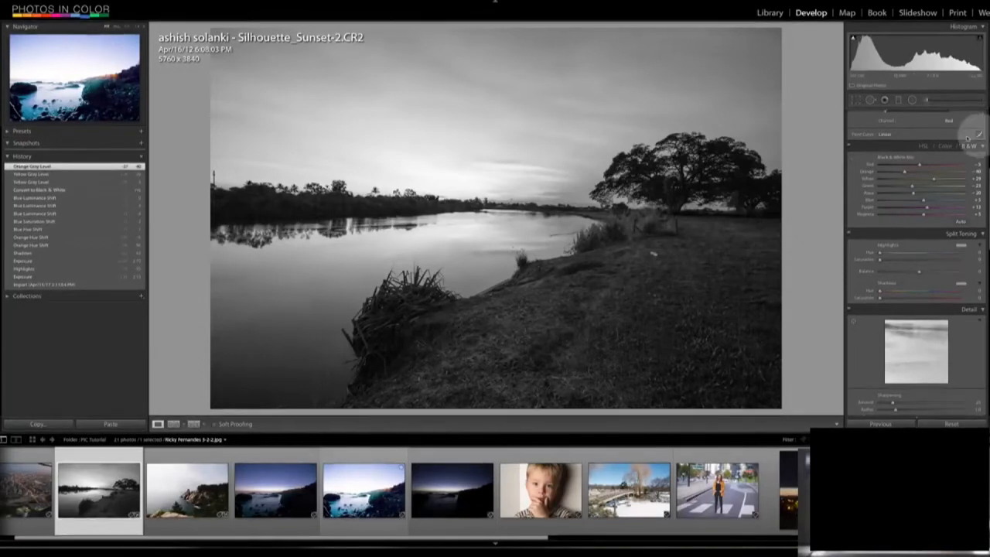
{"action": "left_click", "coordinate": [925, 147]}
- Split-tone the boy's portrait with strongly saturated yellow highlights at hue 51 and moderately saturated blue shadows at hue about 242
{"action": "scroll", "coordinate": [932, 232], "scroll_direction": "down", "scroll_amount": 5}
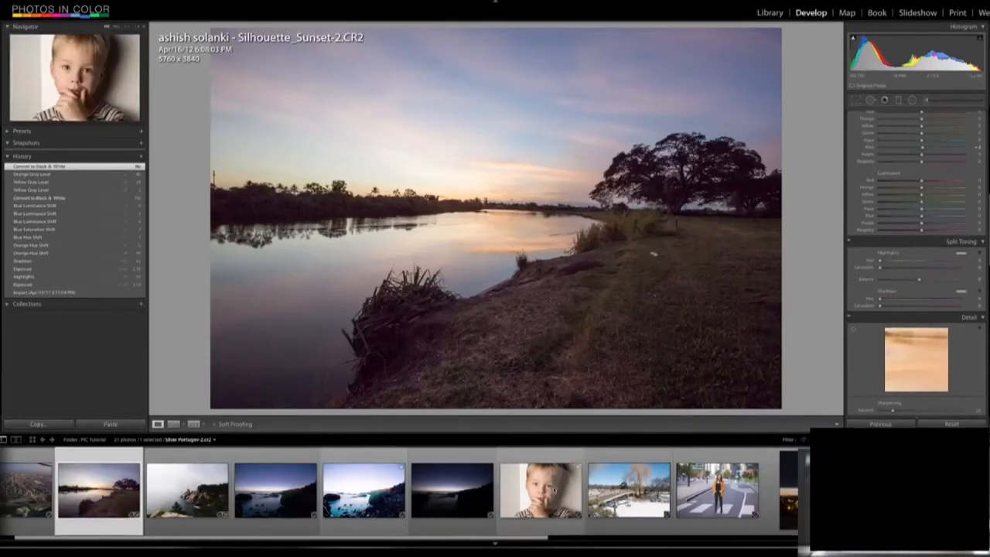
{"action": "left_click", "coordinate": [540, 489]}
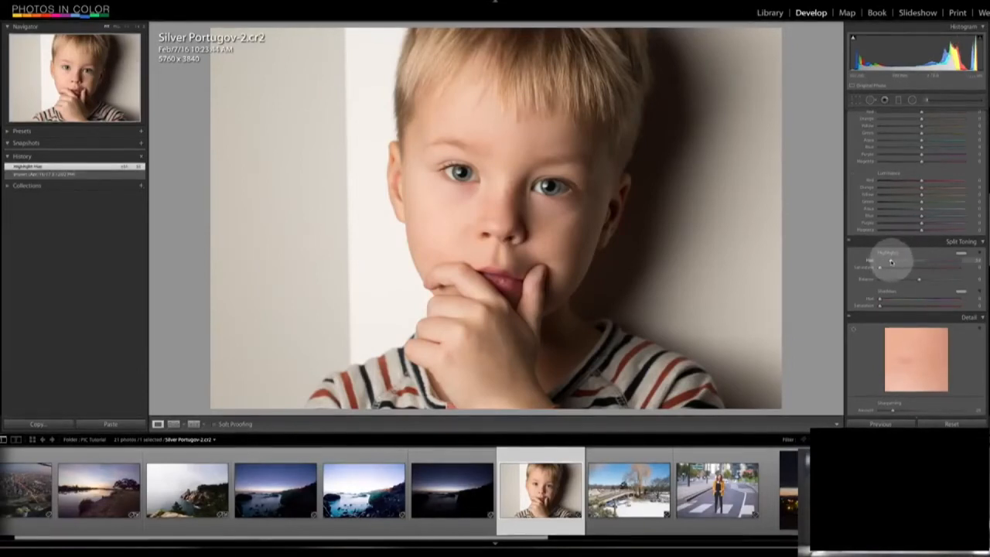
{"action": "left_click_drag", "start_coordinate": [881, 268], "coordinate": [930, 267]}
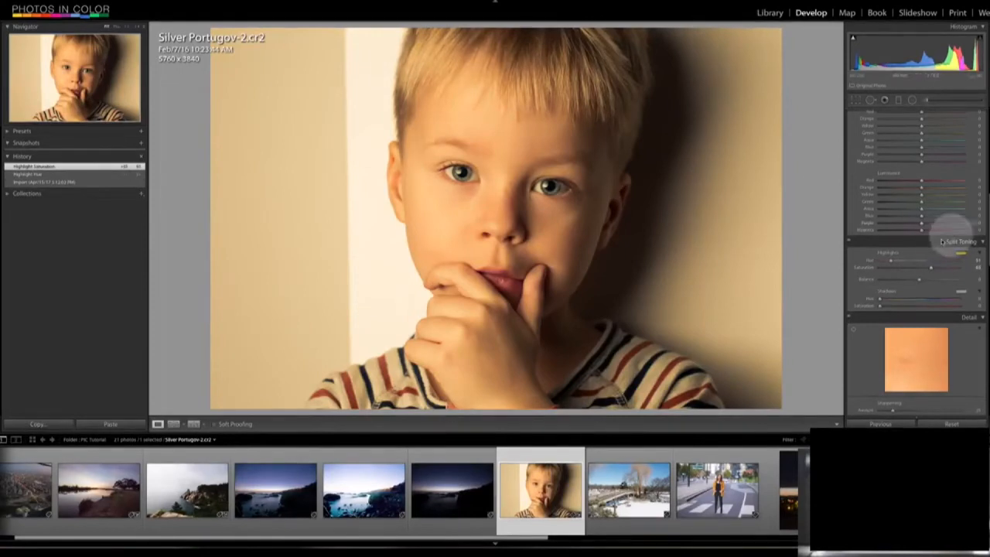
{"action": "left_click", "coordinate": [938, 300]}
{"action": "left_click_drag", "start_coordinate": [881, 306], "coordinate": [919, 305]}
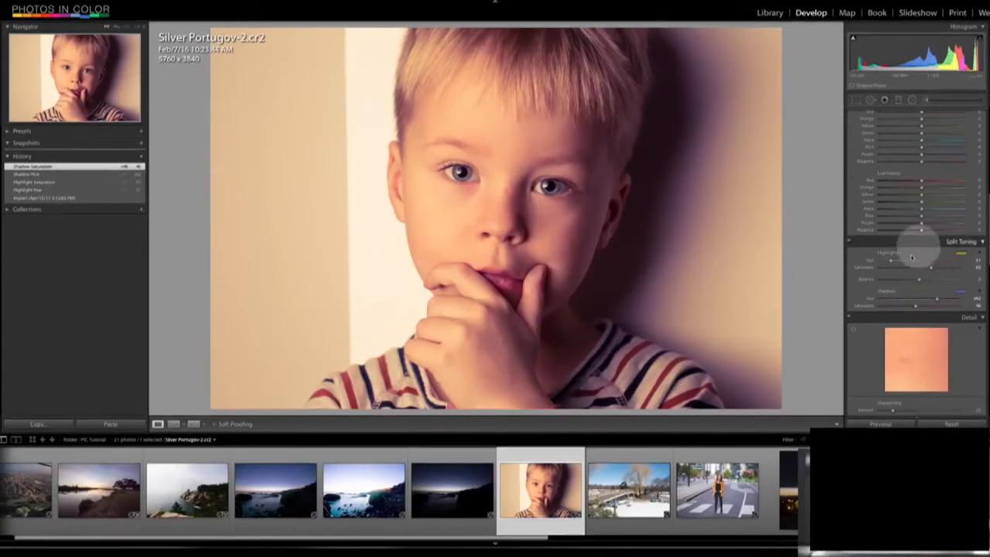
- Shift the portrait's split-toning balance slightly toward the shadows, and reset all of its develop settings
{"action": "mouse_move", "coordinate": [921, 279]}
{"action": "left_mouse_down"}
{"action": "mouse_move", "coordinate": [847, 277]}
{"action": "mouse_move", "coordinate": [959, 277]}
{"action": "mouse_move", "coordinate": [889, 283]}
{"action": "mouse_move", "coordinate": [917, 278]}
{"action": "left_mouse_up"}
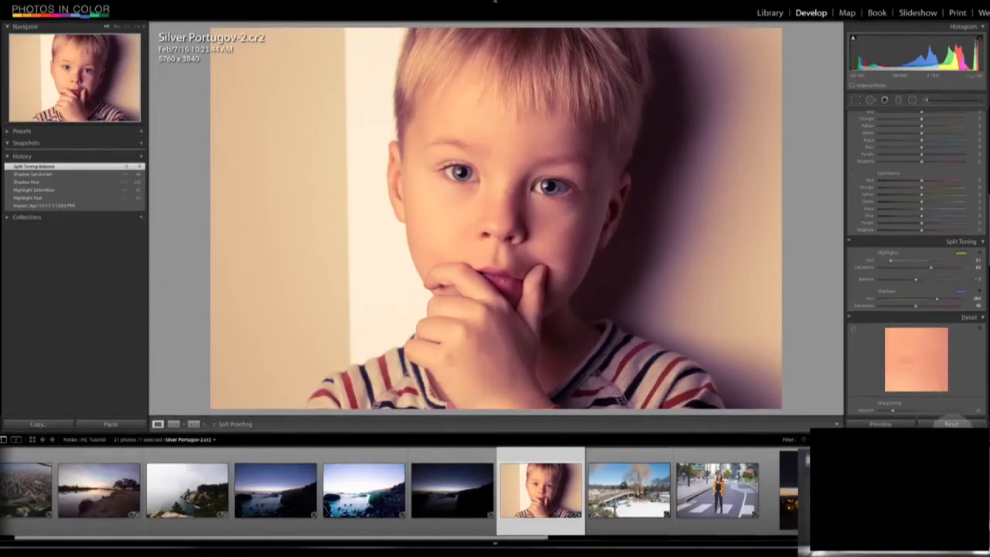
{"action": "left_click", "coordinate": [953, 424]}
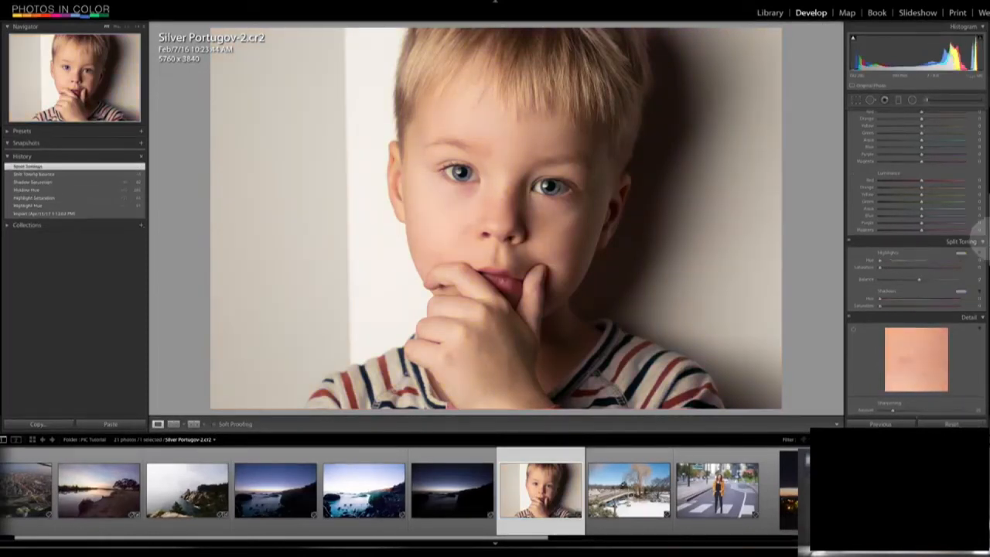
- Zoom in on the willow tree in the snowy bridge photo and raise the sharpening amount to 150
{"action": "scroll", "coordinate": [981, 248], "scroll_direction": "down", "scroll_amount": 5}
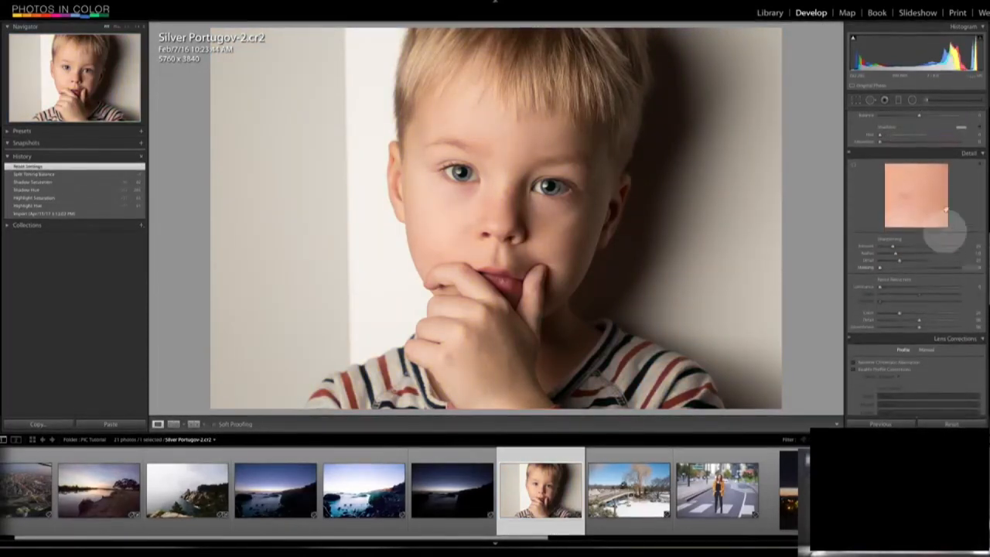
{"action": "left_click", "coordinate": [629, 490]}
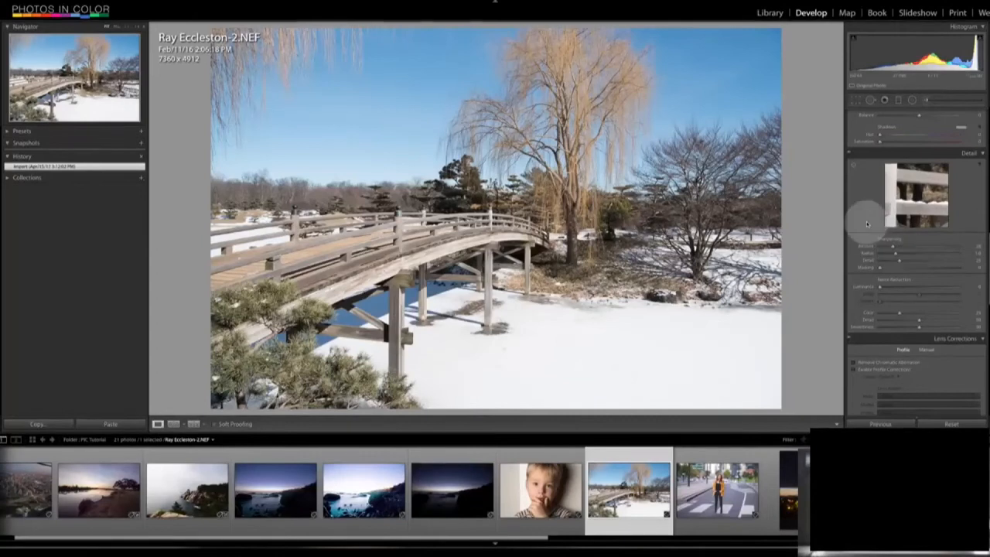
{"action": "left_click", "coordinate": [595, 87]}
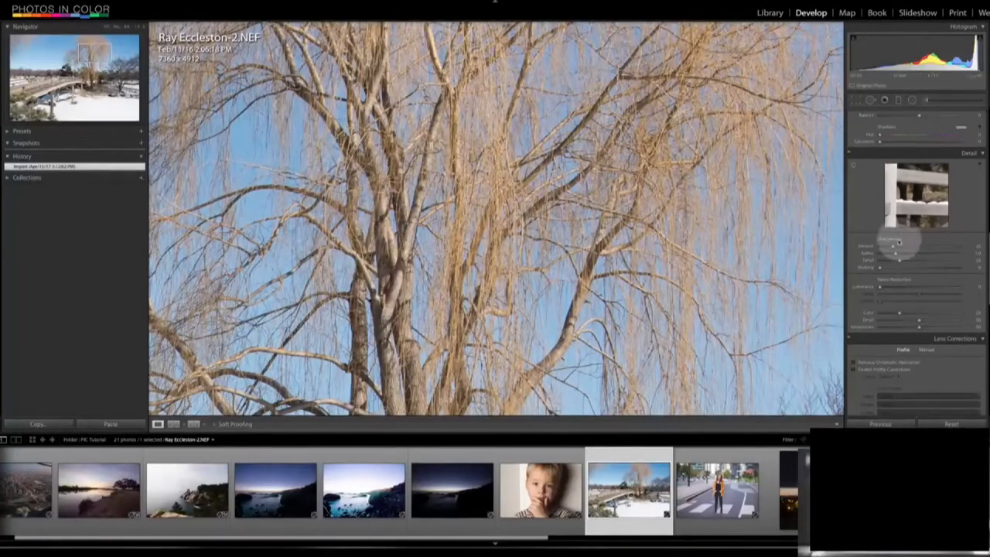
{"action": "left_click_drag", "start_coordinate": [894, 248], "coordinate": [960, 247]}
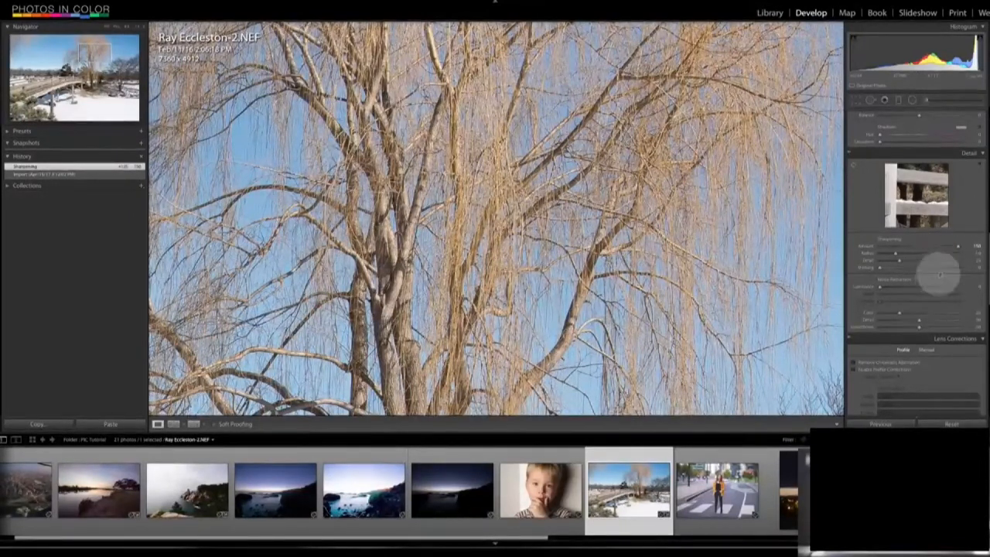
{"action": "key", "text": "alt"}
{"action": "mouse_move", "coordinate": [959, 247]}
{"action": "left_mouse_down"}
{"action": "mouse_move", "coordinate": [906, 244]}
{"action": "mouse_move", "coordinate": [967, 240]}
{"action": "left_mouse_up"}
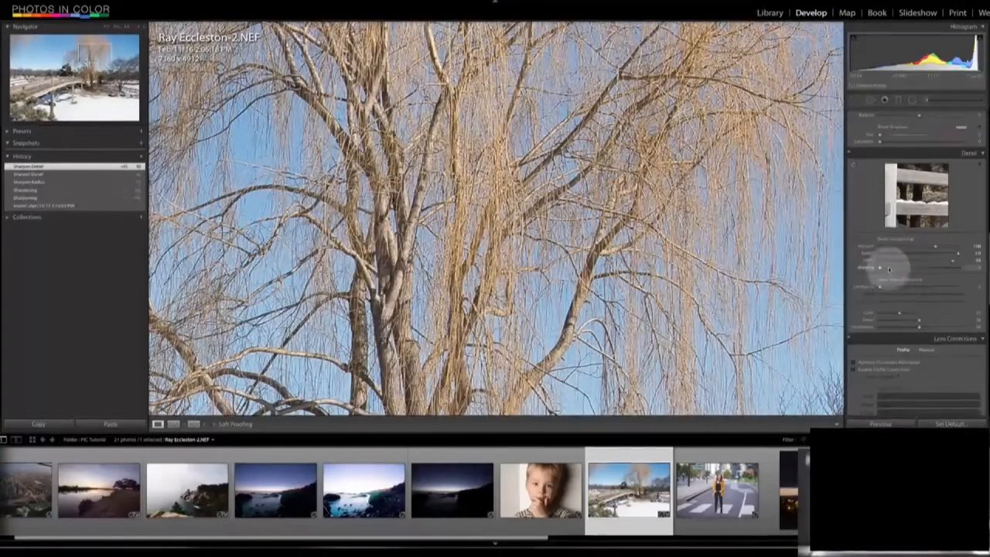
- Set the bridge photo's sharpening masking to 100 using the mask preview, with amount about 58, radius 1.9 and detail 67
{"action": "left_click_drag", "start_coordinate": [888, 268], "coordinate": [972, 266]}
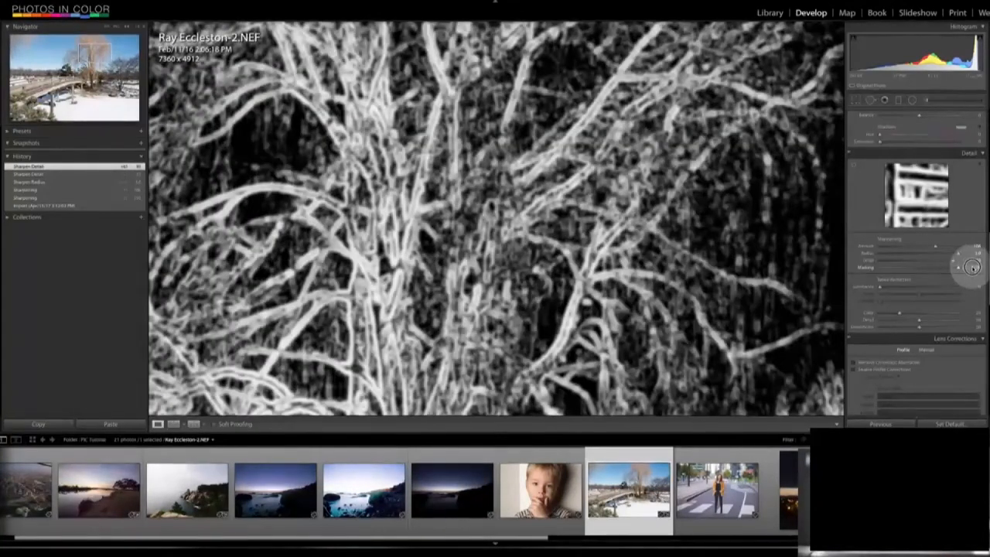
{"action": "left_click_drag", "start_coordinate": [973, 272], "coordinate": [969, 268]}
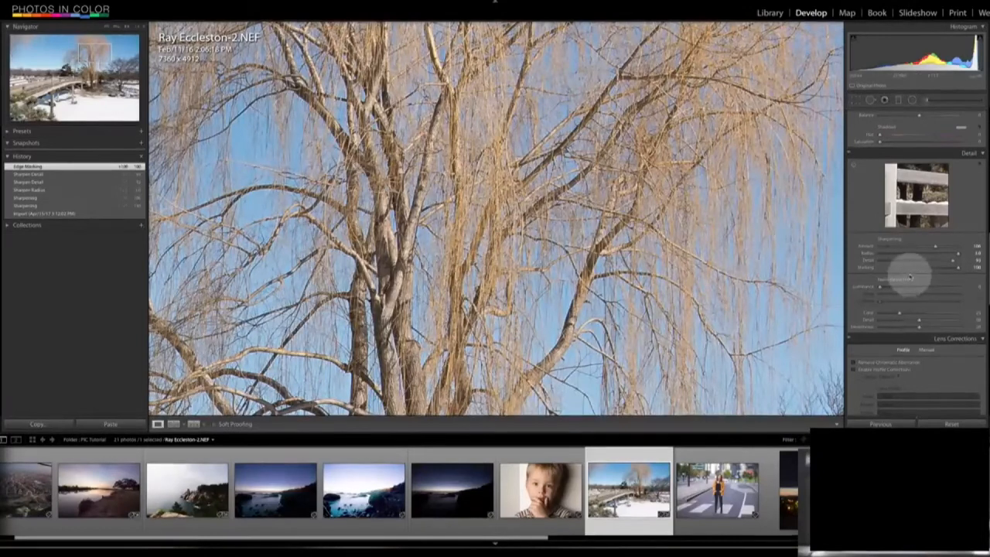
{"action": "left_click_drag", "start_coordinate": [954, 270], "coordinate": [887, 327]}
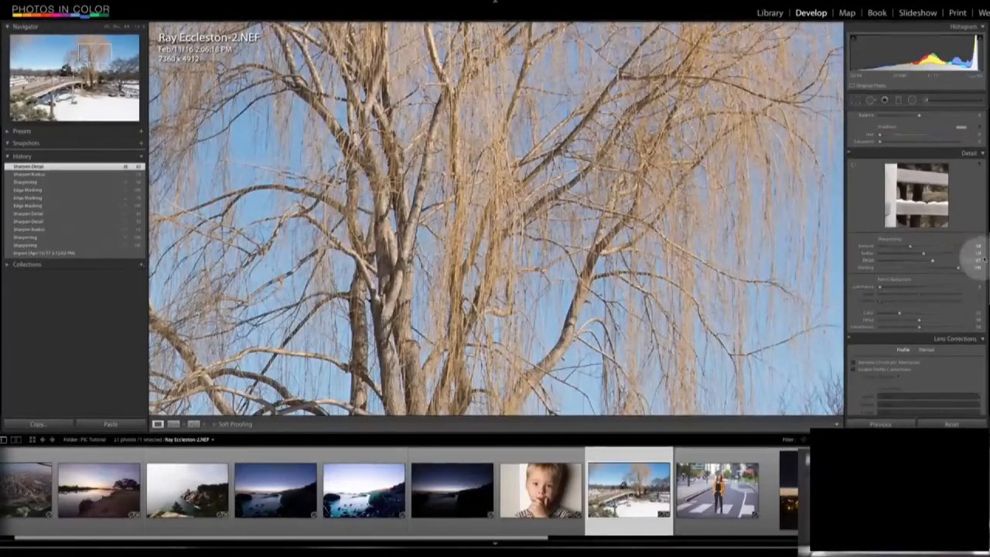
- Smooth the noise on the rocks of the bright seascape photo with luminance noise reduction of about 78
{"action": "scroll", "coordinate": [979, 247], "scroll_direction": "down", "scroll_amount": 1}
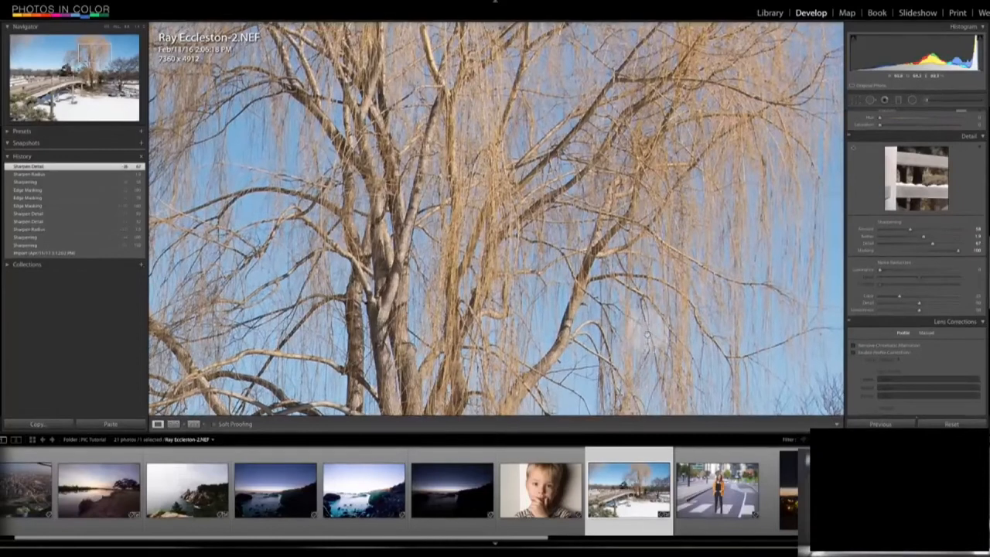
{"action": "left_click", "coordinate": [389, 499]}
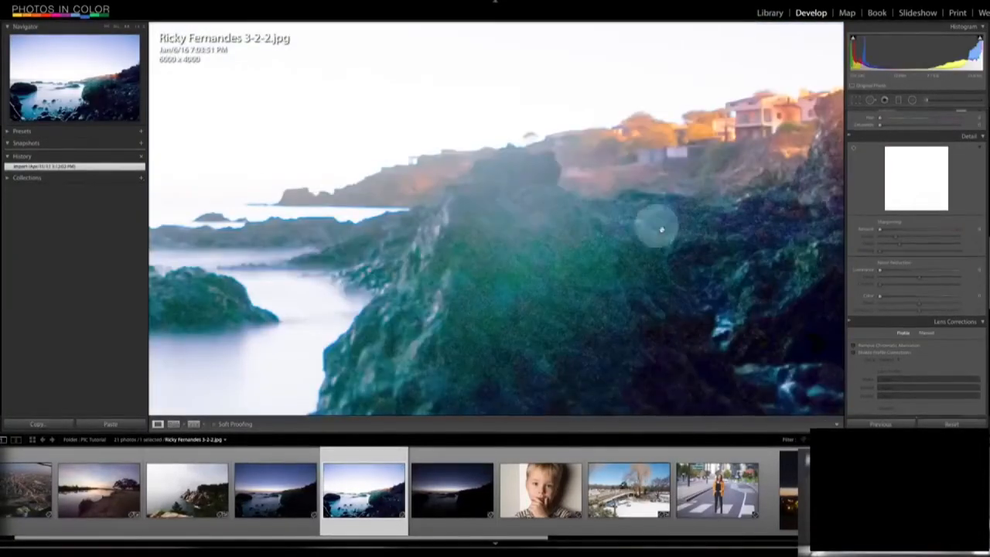
{"action": "left_click_drag", "start_coordinate": [638, 261], "coordinate": [591, 197]}
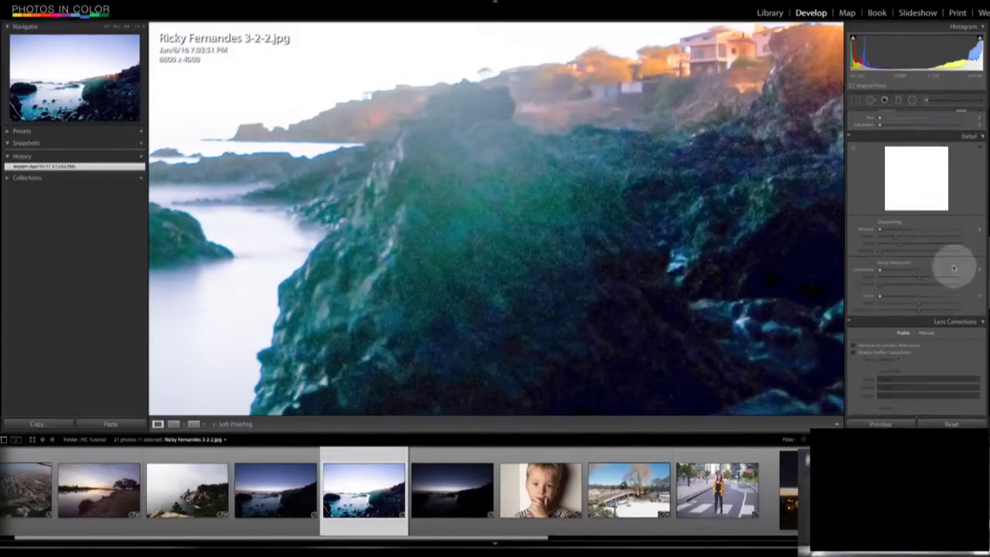
{"action": "left_click_drag", "start_coordinate": [898, 268], "coordinate": [939, 274]}
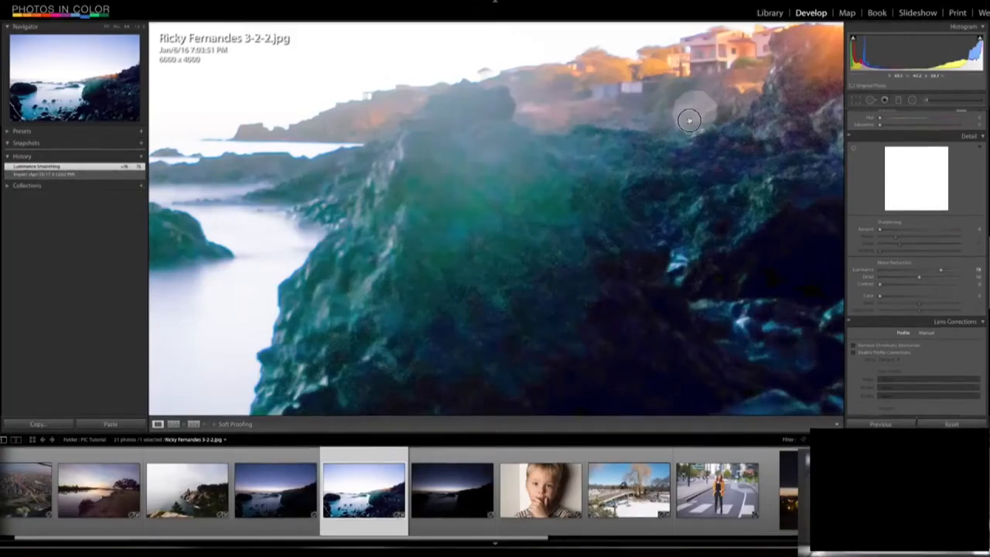
{"action": "left_click_drag", "start_coordinate": [692, 107], "coordinate": [630, 189]}
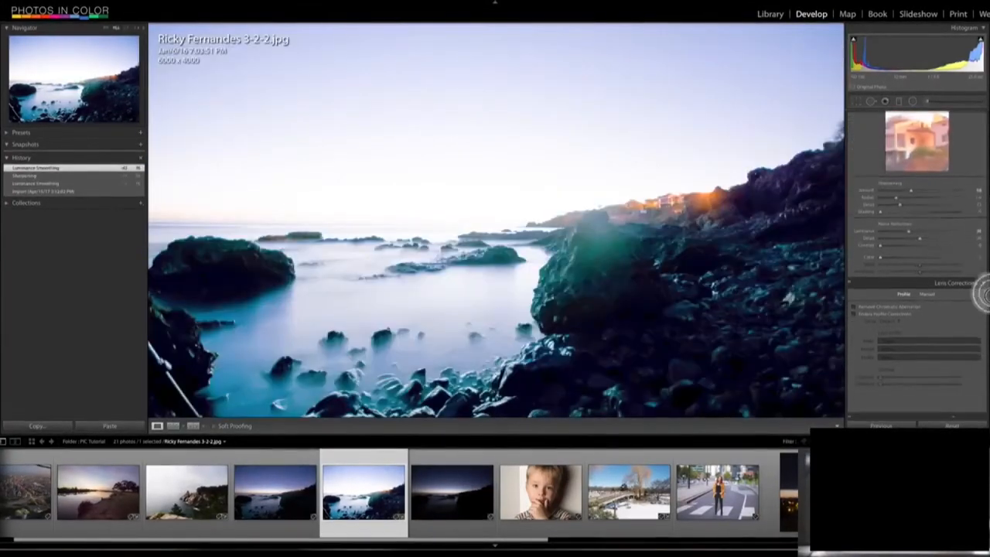
- Enable lens profile corrections on the bright seascape and the boy's portrait, and remove chromatic aberration from the portrait
{"action": "left_click_drag", "start_coordinate": [983, 291], "coordinate": [988, 352]}
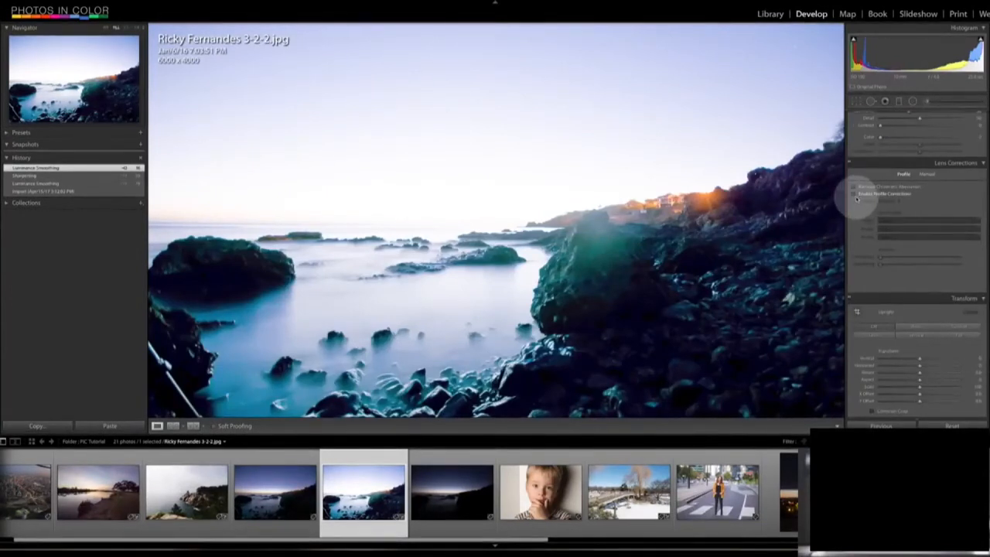
{"action": "left_click", "coordinate": [855, 194]}
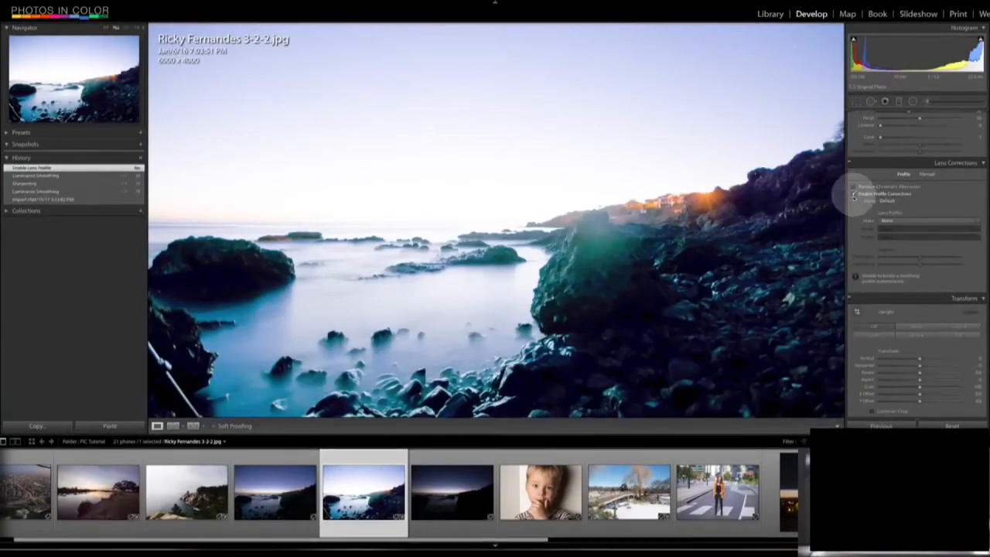
{"action": "left_click", "coordinate": [542, 492]}
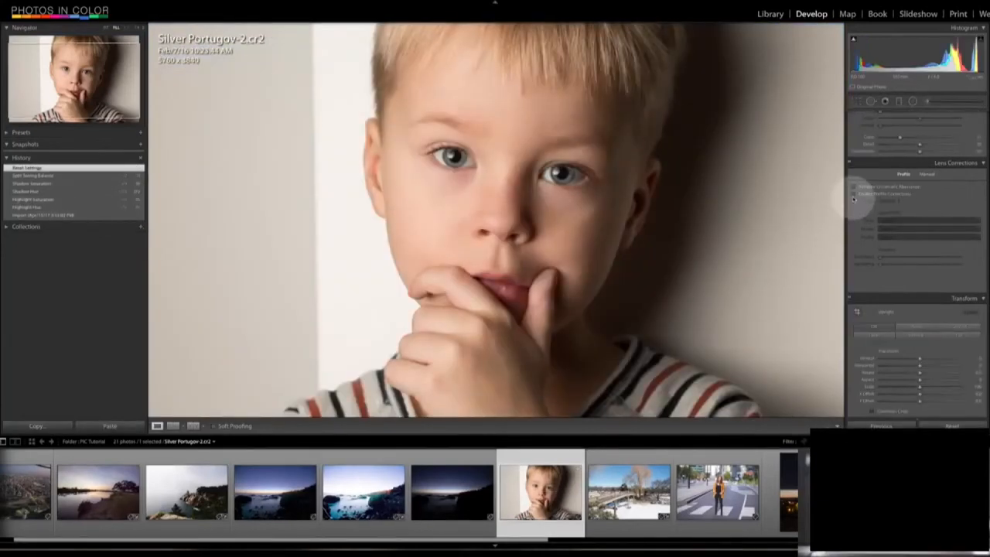
{"action": "left_click", "coordinate": [856, 195]}
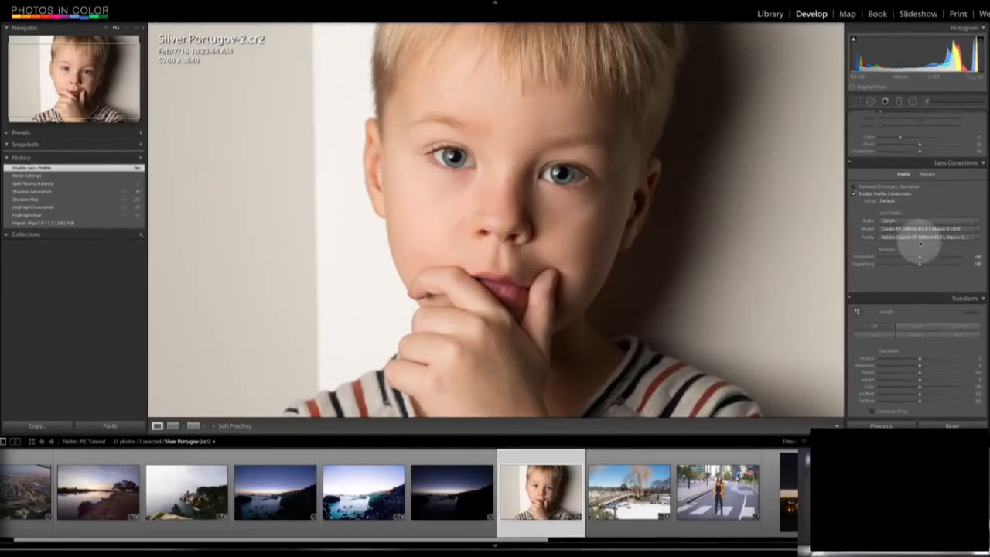
{"action": "left_click", "coordinate": [106, 28]}
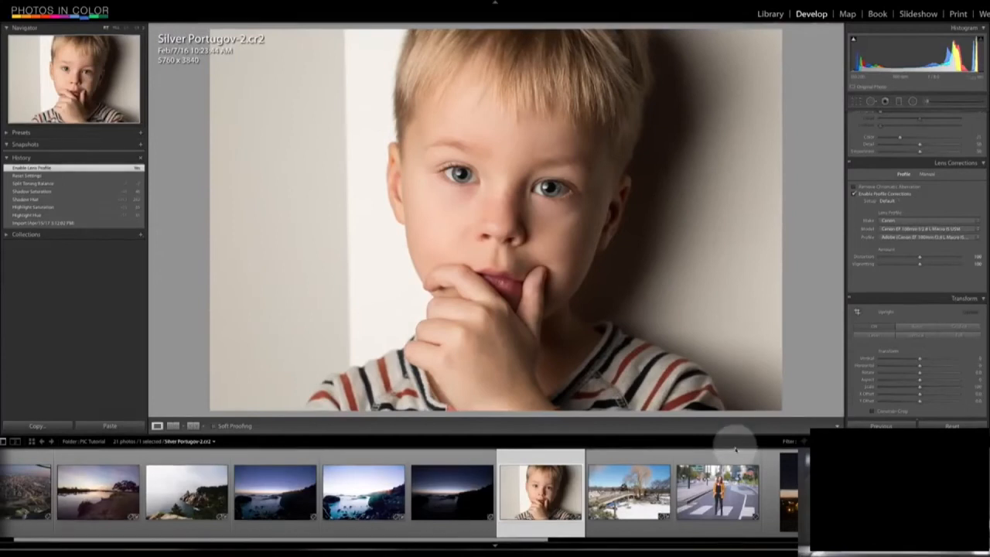
{"action": "left_click", "coordinate": [855, 187]}
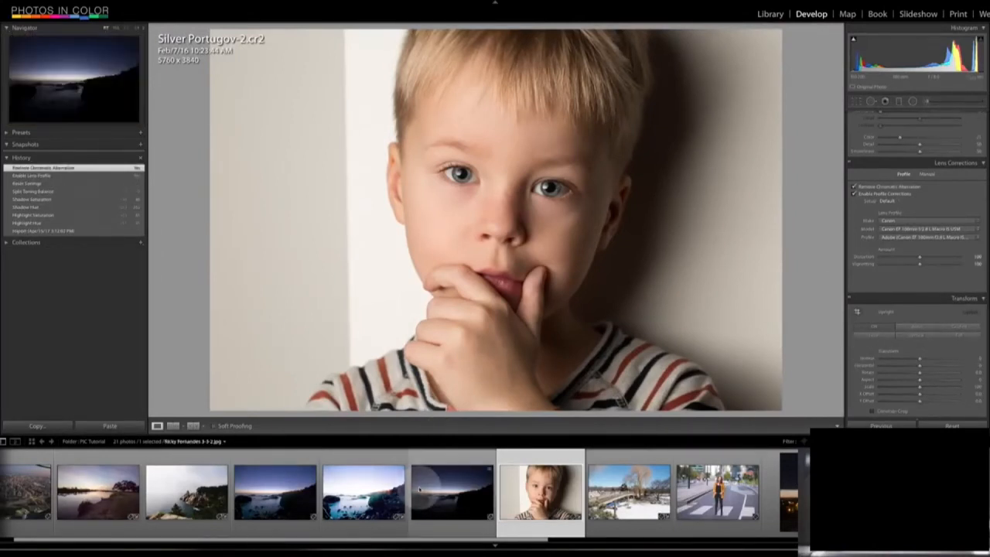
- Merge the three seascape exposures into an HDR photo with auto align on and a medium deghost amount
{"action": "left_click", "coordinate": [456, 495]}
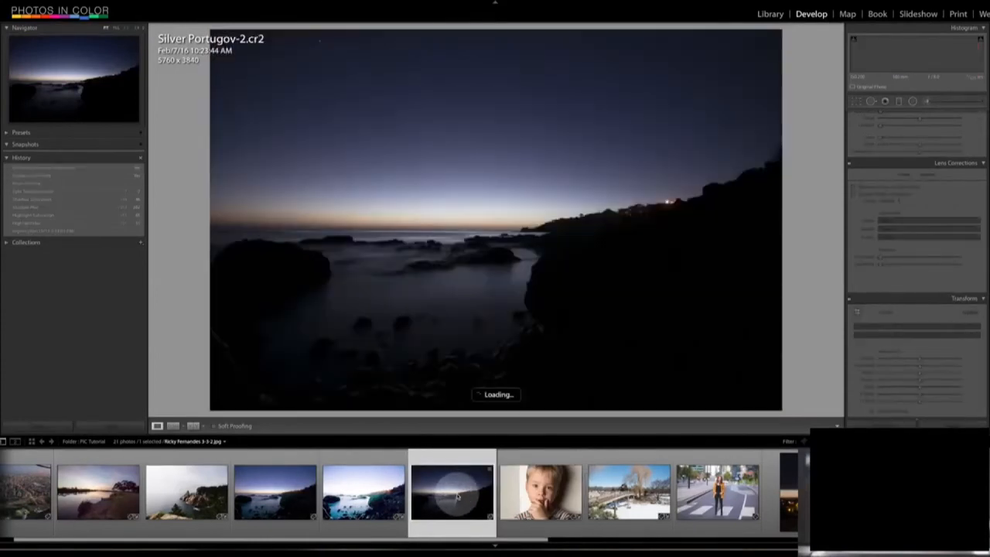
{"action": "left_click", "coordinate": [277, 489], "text": "shift"}
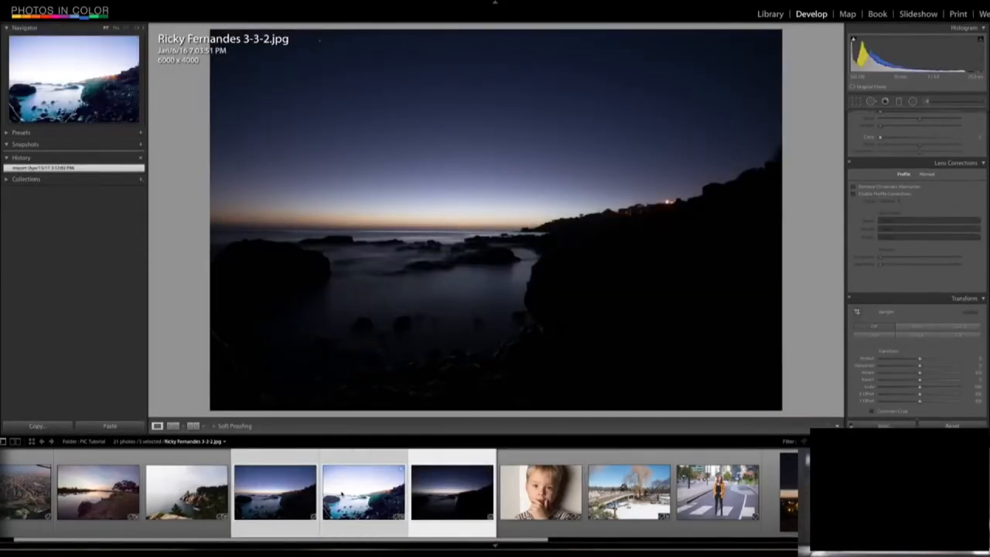
{"action": "right_click", "coordinate": [341, 499]}
{"action": "mouse_move", "coordinate": [421, 377]}
{"action": "left_click", "coordinate": [468, 378]}
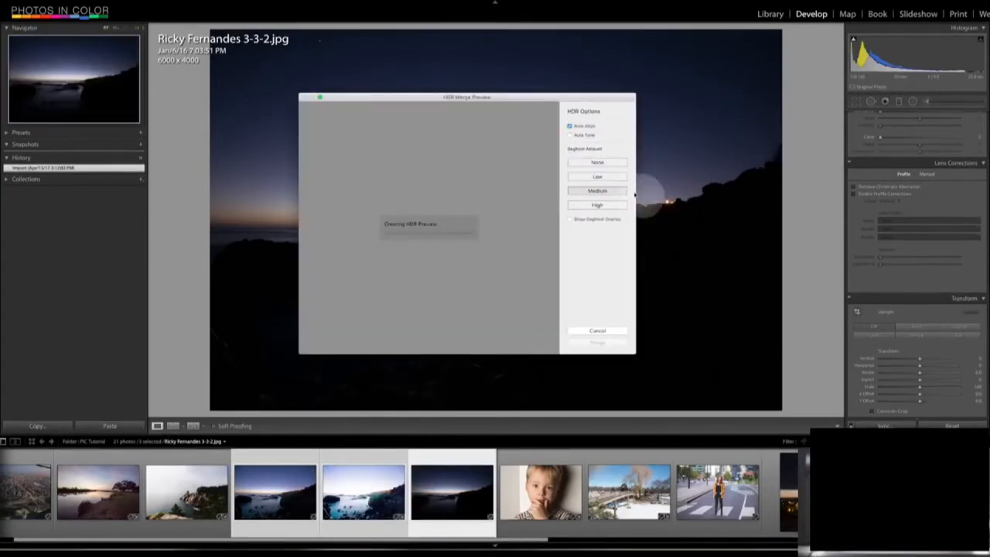
{"action": "left_click", "coordinate": [454, 314]}
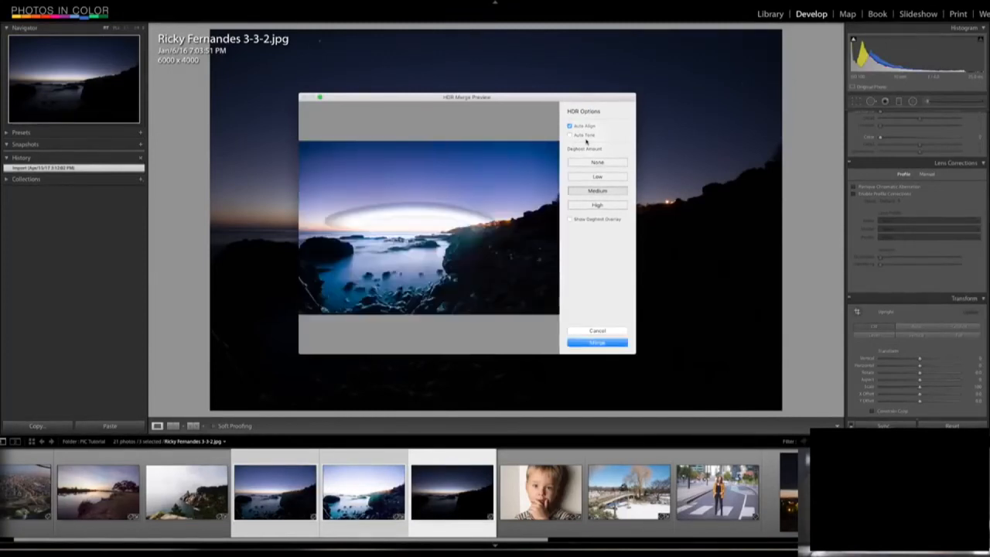
{"action": "left_click", "coordinate": [595, 346]}
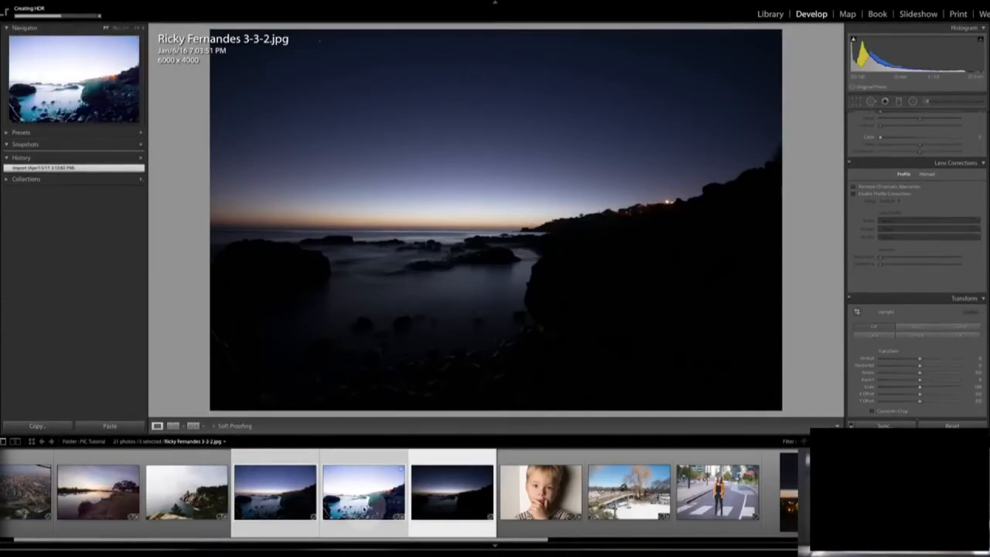
- Merge the four vertical city night shots into a panorama with perspective projection and a boundary warp of 100
{"action": "scroll", "coordinate": [364, 507], "scroll_direction": "down", "scroll_amount": 5}
{"action": "left_click", "coordinate": [364, 495]}
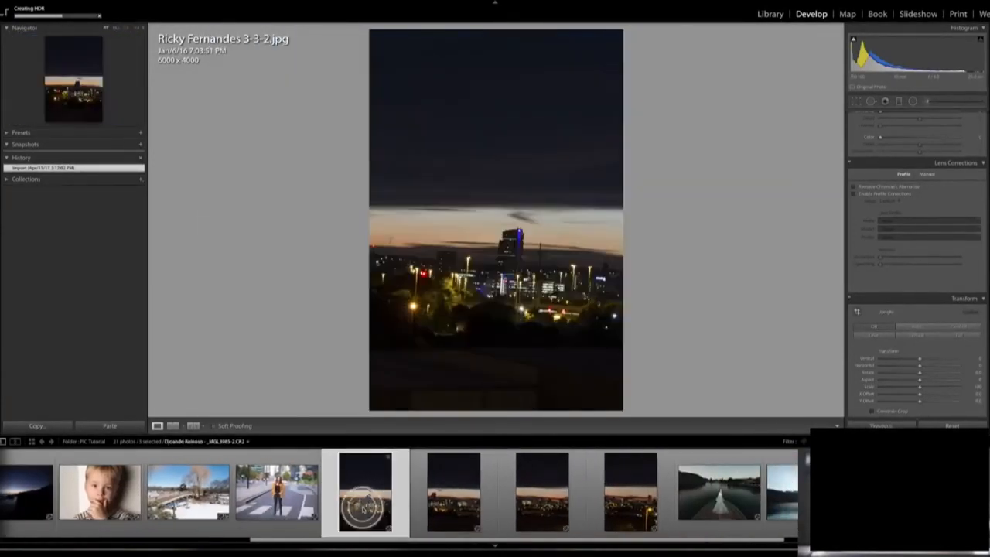
{"action": "right_click", "coordinate": [633, 493]}
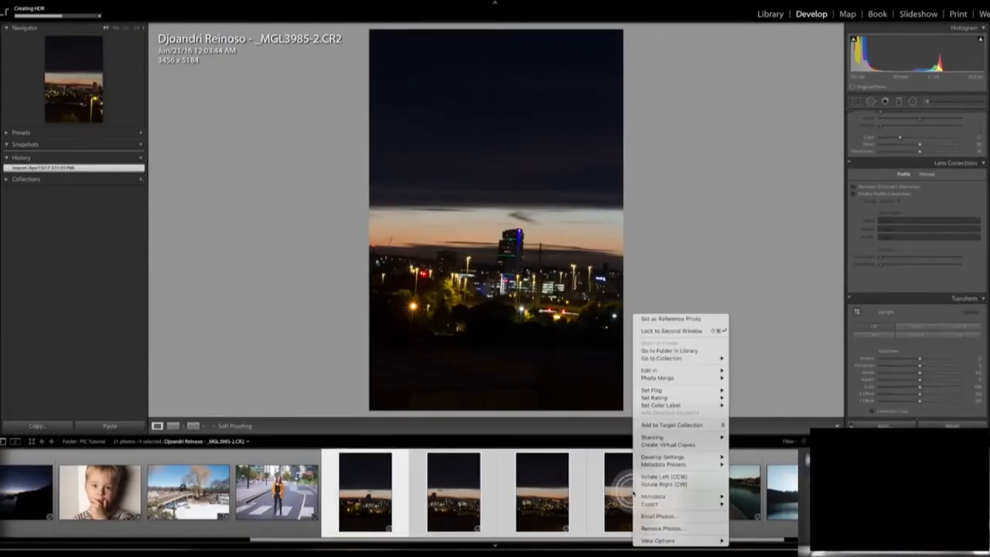
{"action": "mouse_move", "coordinate": [659, 378]}
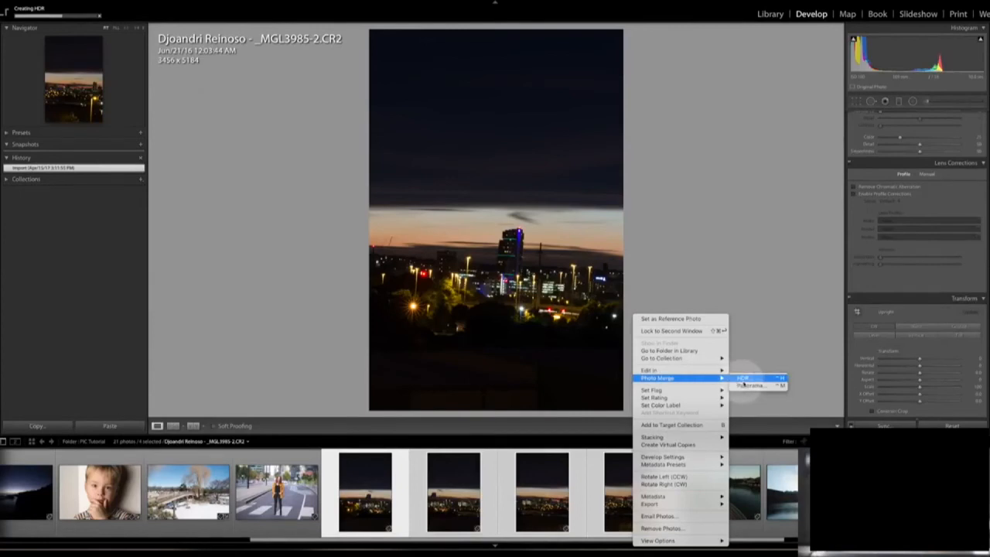
{"action": "left_click", "coordinate": [749, 385]}
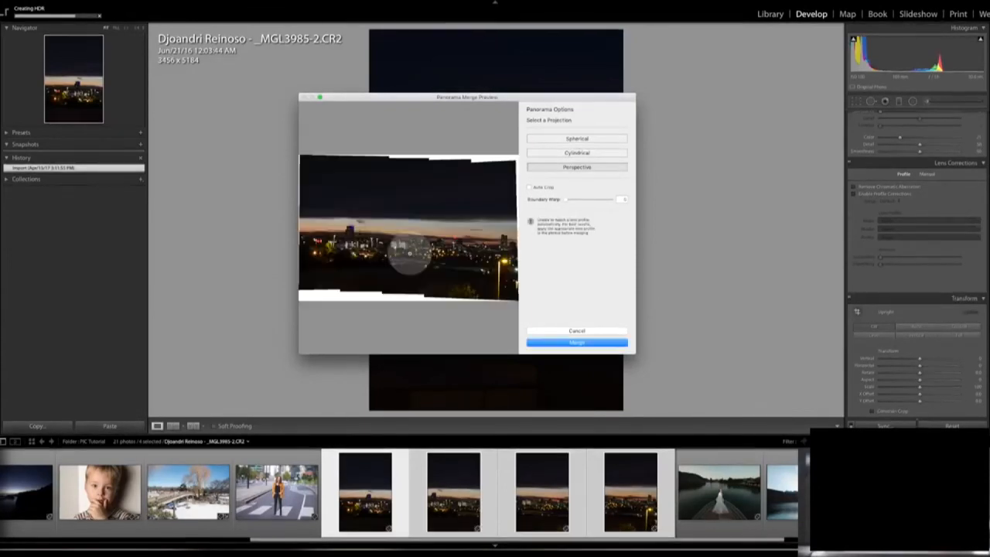
{"action": "left_click_drag", "start_coordinate": [564, 200], "coordinate": [634, 201]}
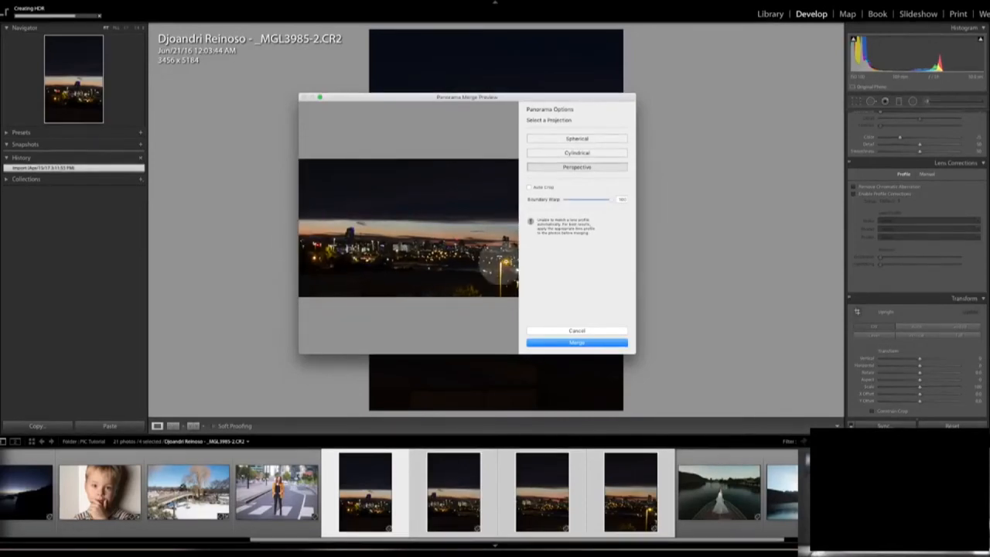
{"action": "left_click", "coordinate": [572, 343]}
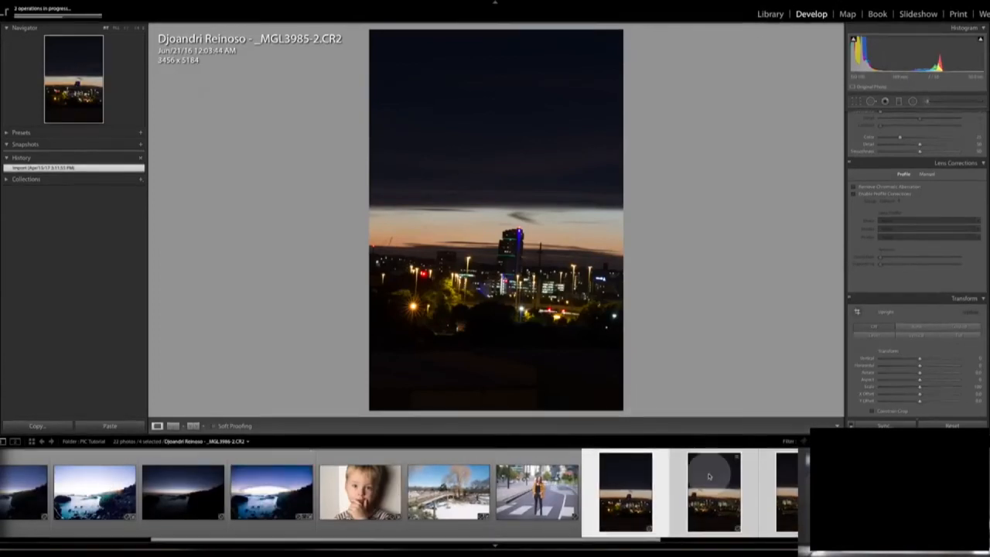
- Export the snowy bridge photo from the Library to the desktop as a JPEG with a 1000-pixel long edge, and preview the exported file in Finder
{"action": "left_click", "coordinate": [770, 14]}
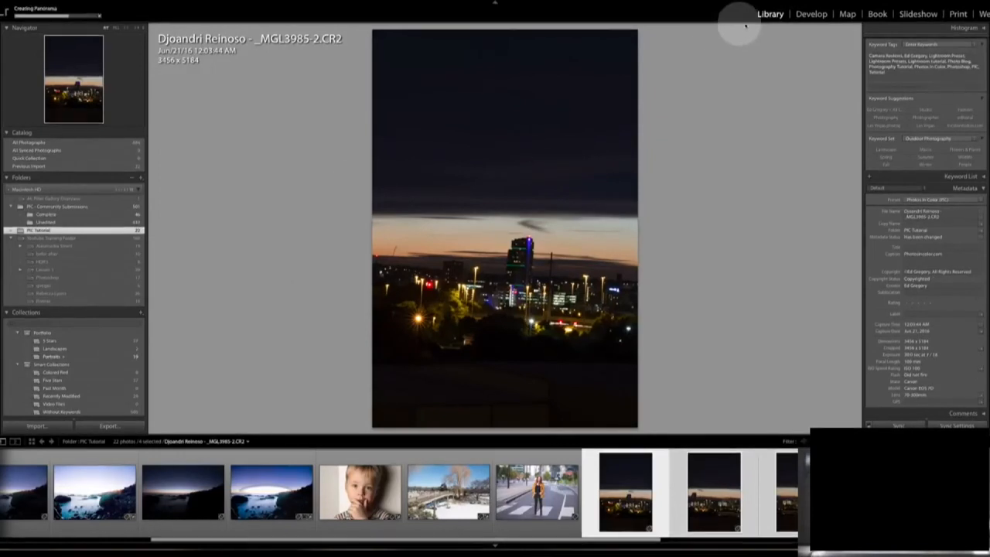
{"action": "left_click", "coordinate": [437, 492]}
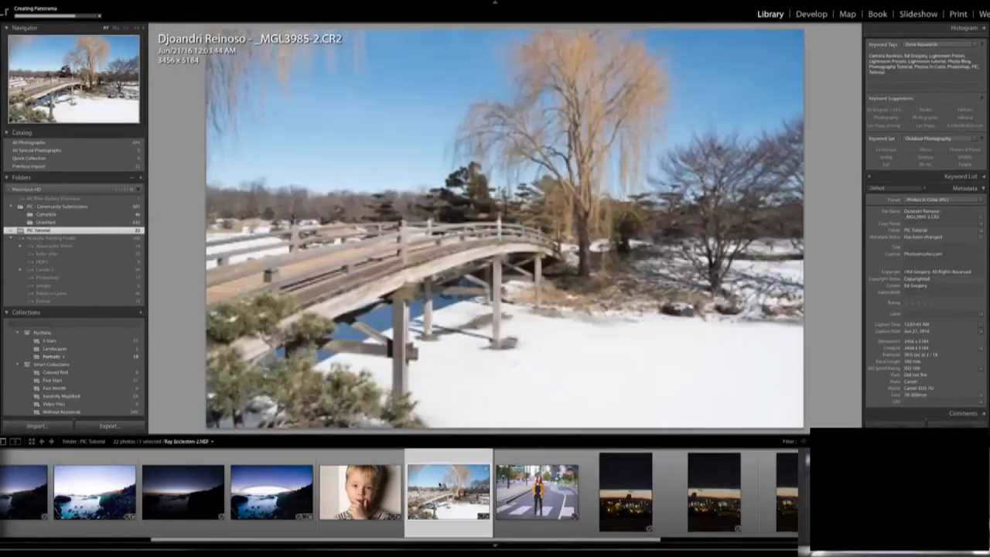
{"action": "left_click", "coordinate": [109, 427]}
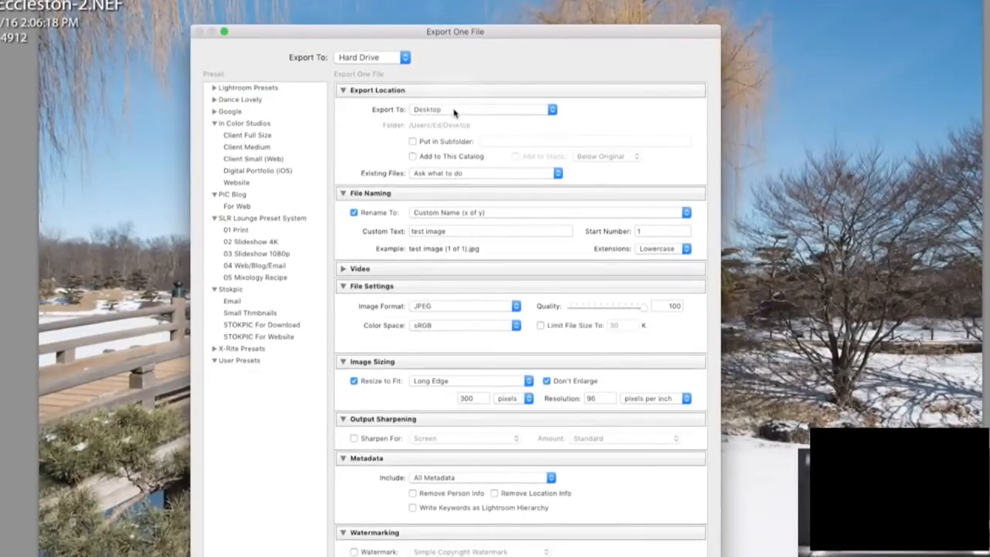
{"action": "left_click", "coordinate": [455, 113]}
{"action": "left_click", "coordinate": [455, 113]}
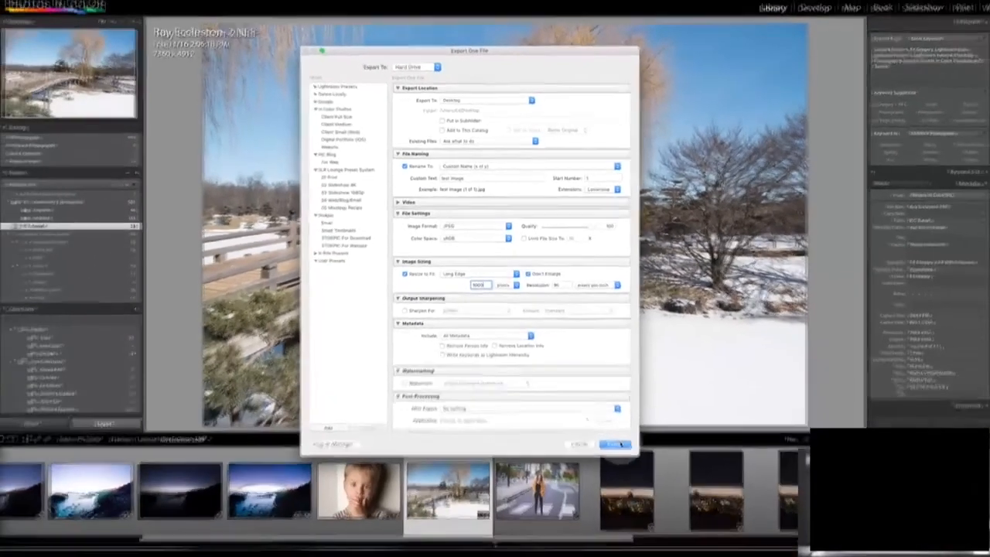
{"action": "left_click", "coordinate": [616, 445]}
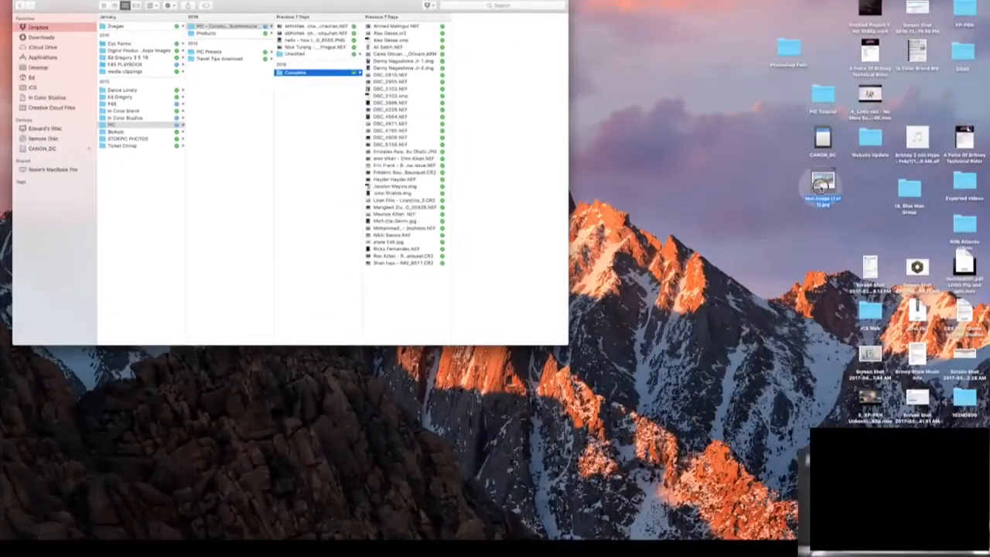
{"action": "key", "text": "space"}
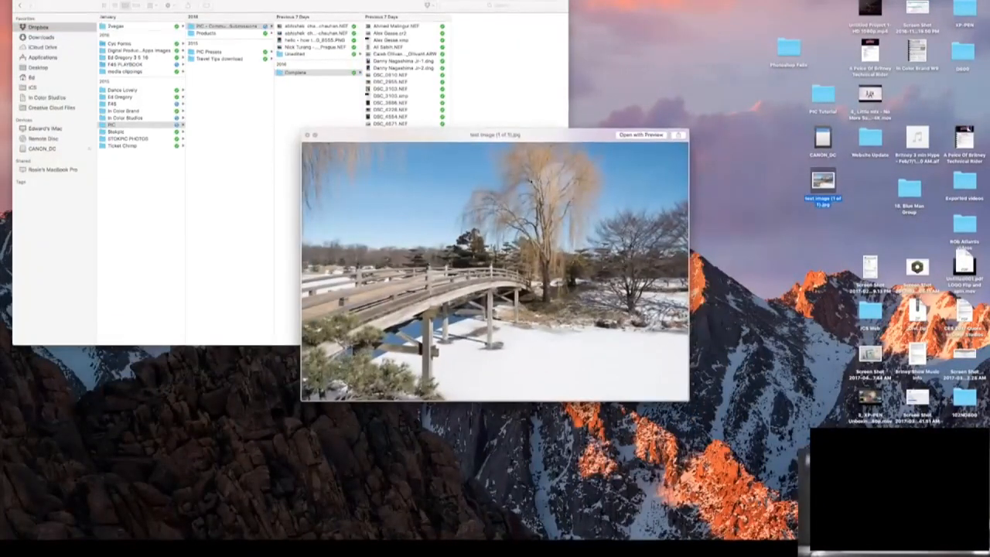